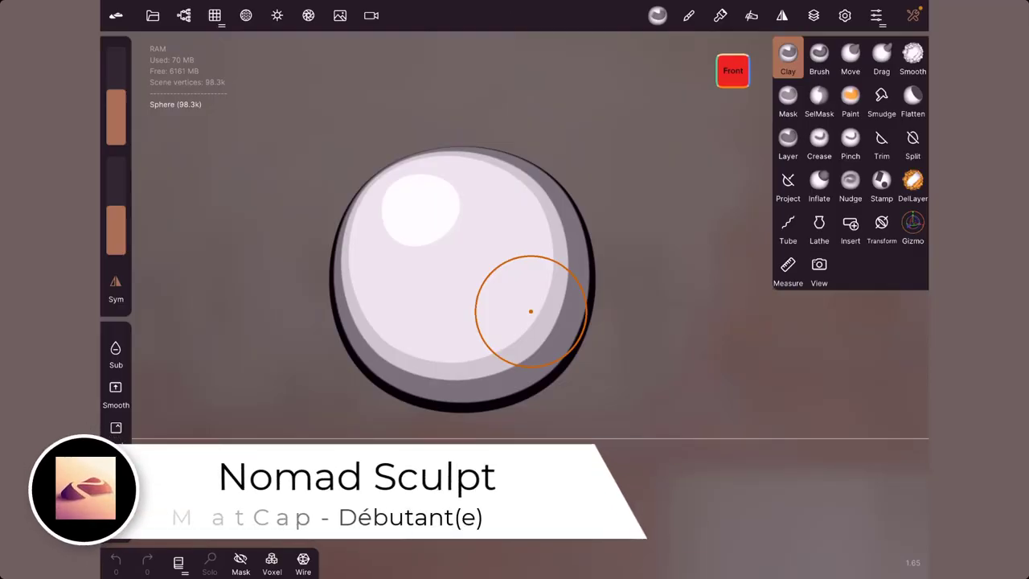
Zoom out on the sphere and pick the Move tool.
{"action": "scroll", "coordinate": [521, 296], "scroll_direction": "down", "scroll_amount": 3}
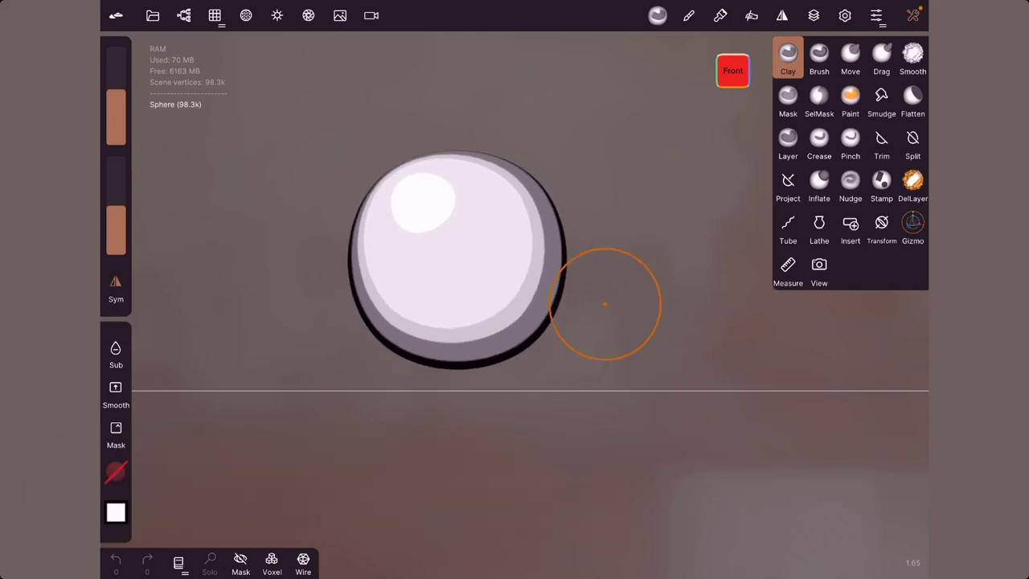
{"action": "left_click", "coordinate": [850, 56]}
Pull the sphere's sides into mirrored bumps with Move, then orbit to a tilted view.
{"action": "mouse_move", "coordinate": [604, 306]}
{"action": "left_mouse_down"}
{"action": "mouse_move", "coordinate": [586, 218]}
{"action": "mouse_move", "coordinate": [532, 174]}
{"action": "mouse_move", "coordinate": [583, 241]}
{"action": "mouse_move", "coordinate": [528, 368]}
{"action": "mouse_move", "coordinate": [470, 375]}
{"action": "mouse_move", "coordinate": [453, 395]}
{"action": "mouse_move", "coordinate": [394, 367]}
{"action": "mouse_move", "coordinate": [356, 368]}
{"action": "mouse_move", "coordinate": [317, 230]}
{"action": "left_mouse_up"}
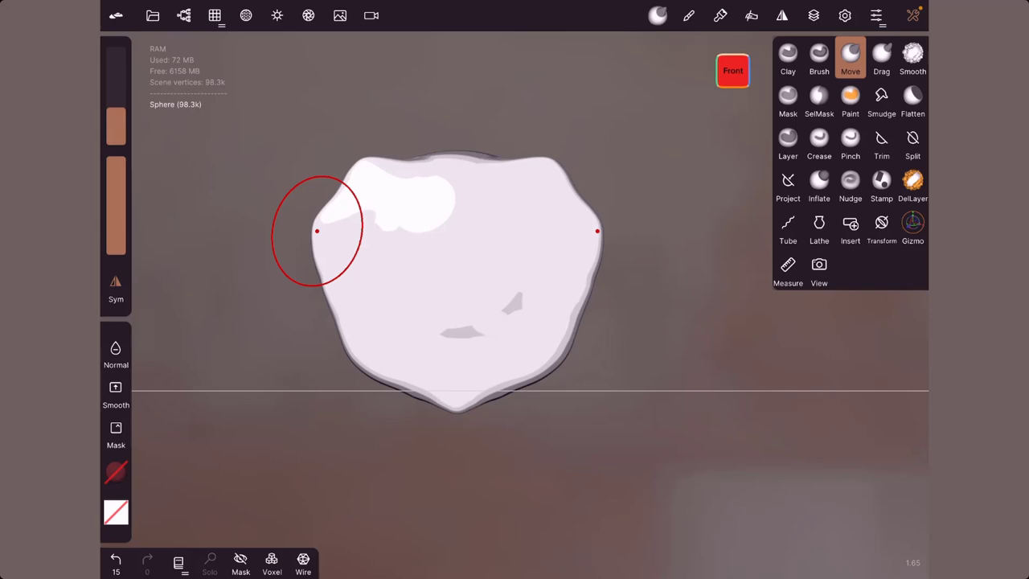
{"action": "left_click_drag", "start_coordinate": [317, 231], "coordinate": [632, 267]}
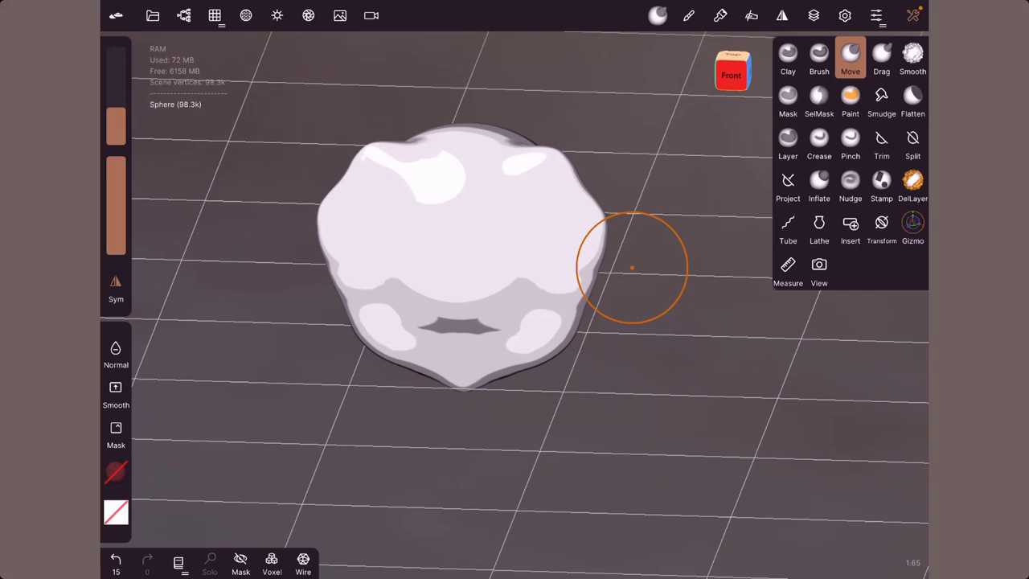
Apply the PXG_white matcap to the blob and orbit to a new angle.
{"action": "left_click", "coordinate": [277, 15]}
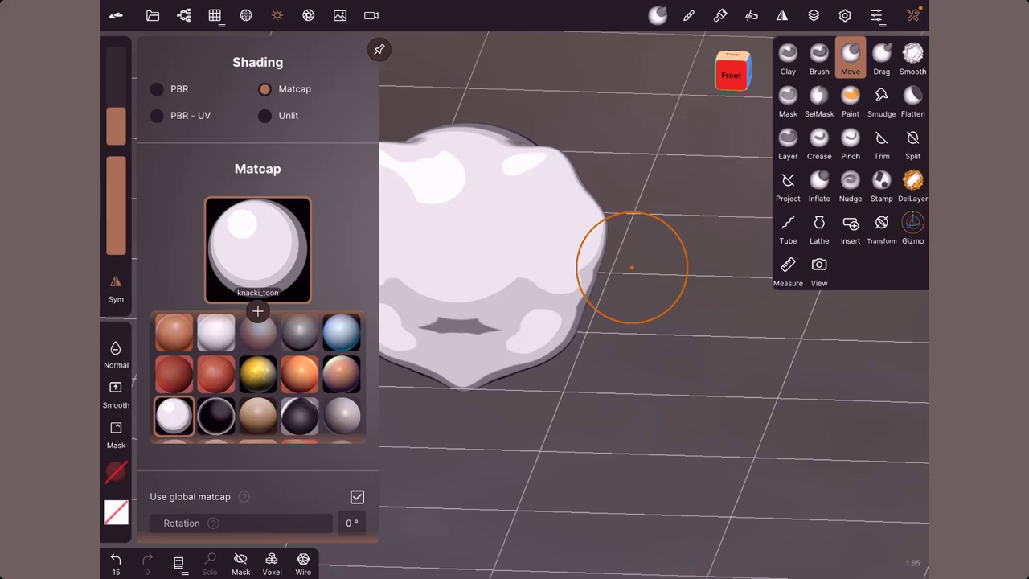
{"action": "left_click", "coordinate": [215, 332]}
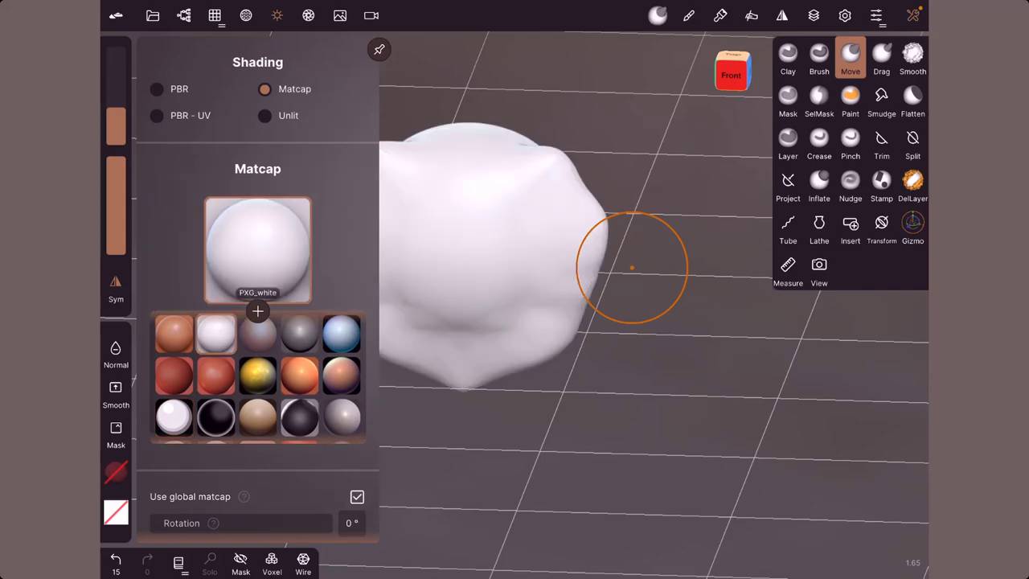
{"action": "left_click_drag", "start_coordinate": [632, 267], "coordinate": [659, 121]}
{"action": "left_click_drag", "start_coordinate": [574, 275], "coordinate": [628, 279]}
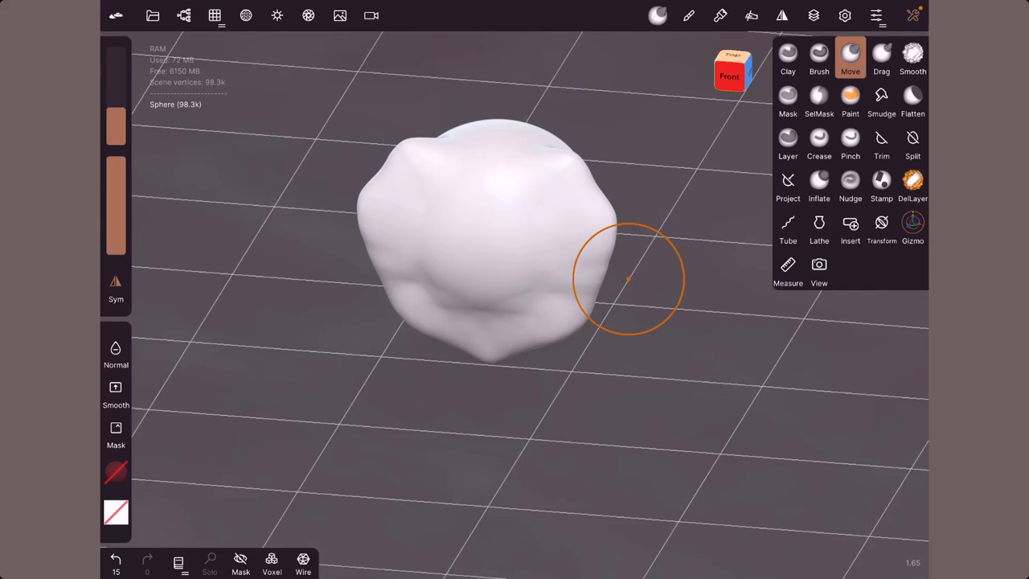
{"action": "left_click", "coordinate": [277, 16]}
Try the knacki_blue matcap, settle on the yellow metal matcap, and face the front.
{"action": "scroll", "coordinate": [257, 281], "scroll_direction": "down", "scroll_amount": 3}
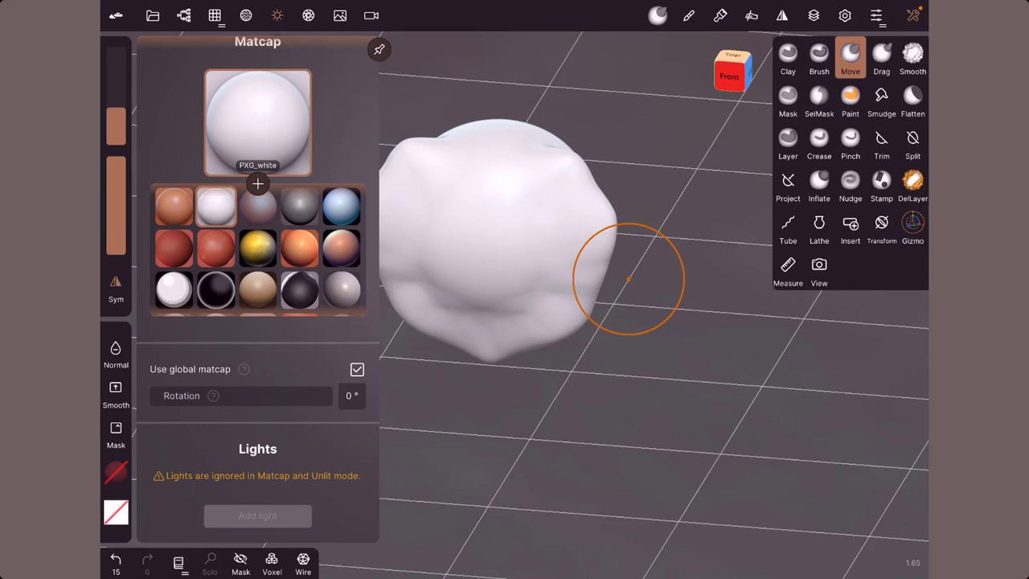
{"action": "left_click", "coordinate": [341, 206]}
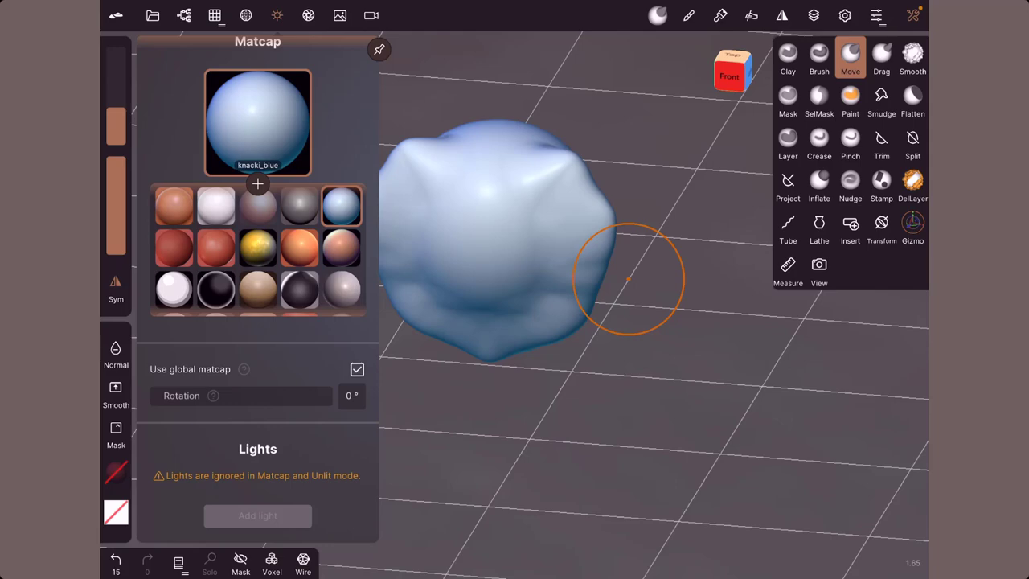
{"action": "left_click", "coordinate": [257, 247]}
{"action": "mouse_move", "coordinate": [629, 279]}
{"action": "left_mouse_down"}
{"action": "mouse_move", "coordinate": [601, 260]}
{"action": "mouse_move", "coordinate": [698, 331]}
{"action": "left_mouse_up"}
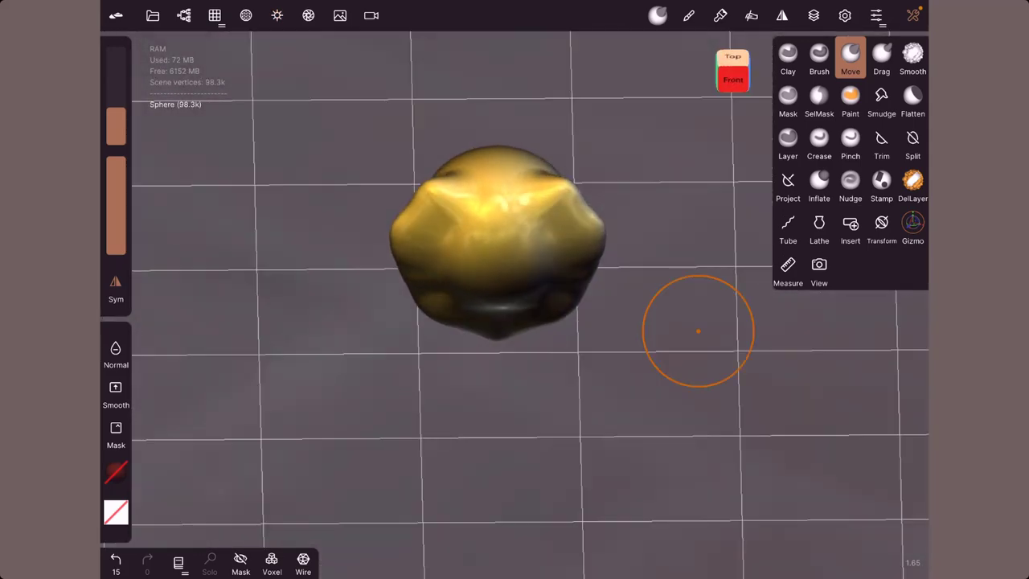
Pull two mirrored horns up with Drag and swell both eye bulges with Inflate.
{"action": "left_click", "coordinate": [882, 55]}
{"action": "left_click_drag", "start_coordinate": [565, 183], "coordinate": [641, 89]}
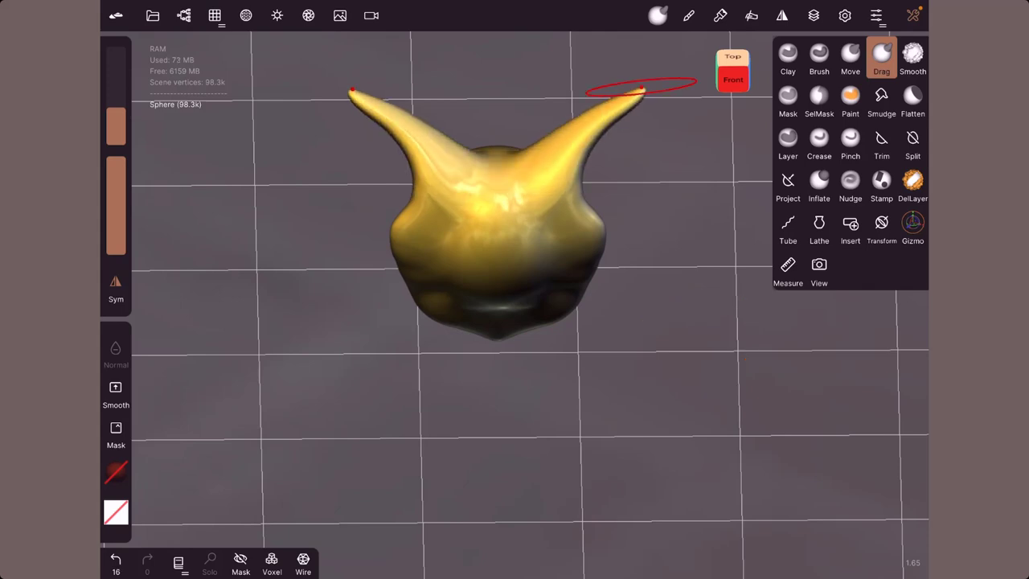
{"action": "left_click", "coordinate": [819, 181]}
{"action": "left_click_drag", "start_coordinate": [667, 265], "coordinate": [666, 326]}
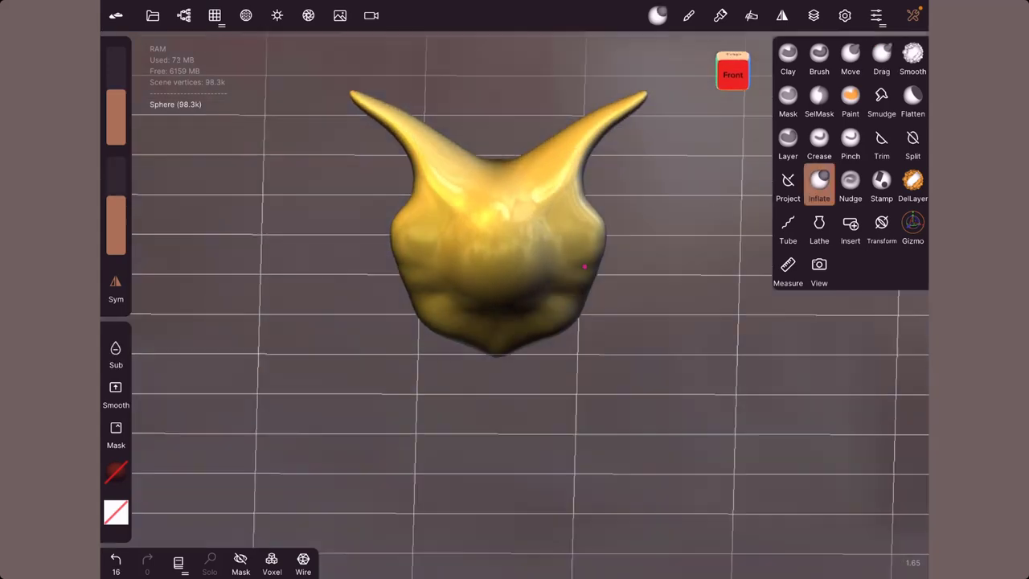
{"action": "left_click", "coordinate": [435, 248]}
{"action": "left_click_drag", "start_coordinate": [435, 248], "coordinate": [425, 243]}
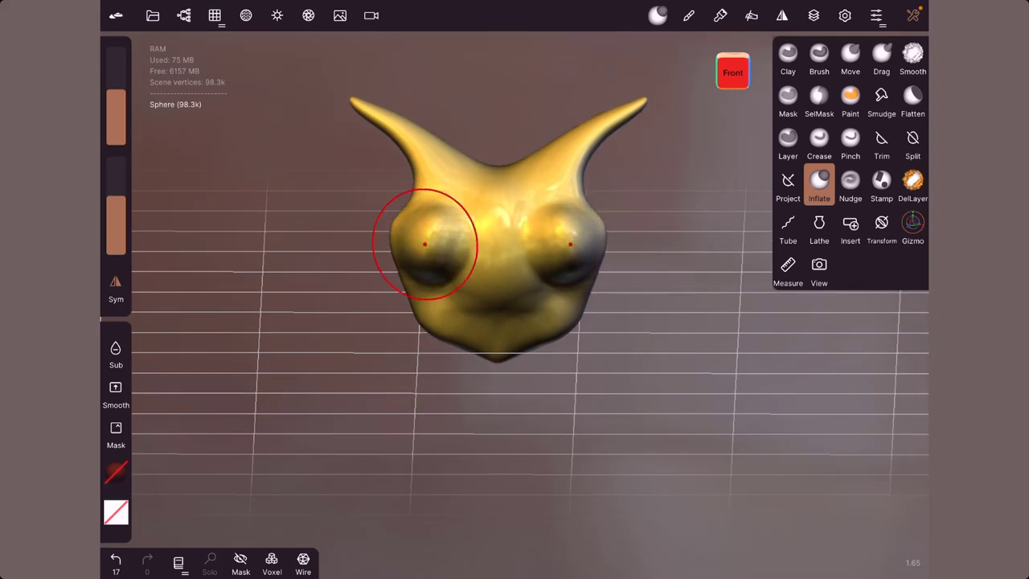
Carve a mirrored mouth groove with Clay and pull the chin into a lobed jaw with Move.
{"action": "left_click", "coordinate": [788, 54]}
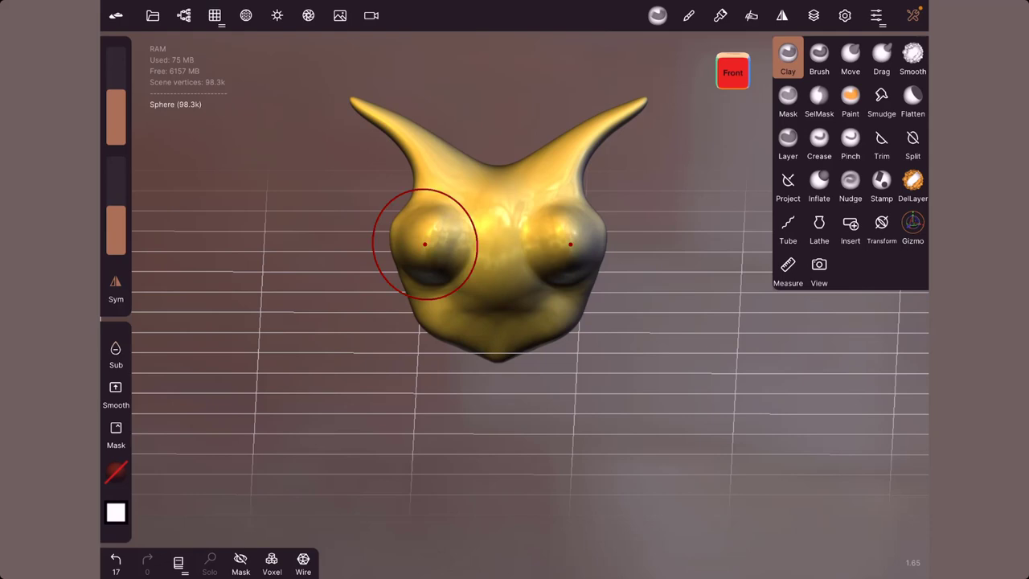
{"action": "left_click_drag", "start_coordinate": [497, 291], "coordinate": [439, 300]}
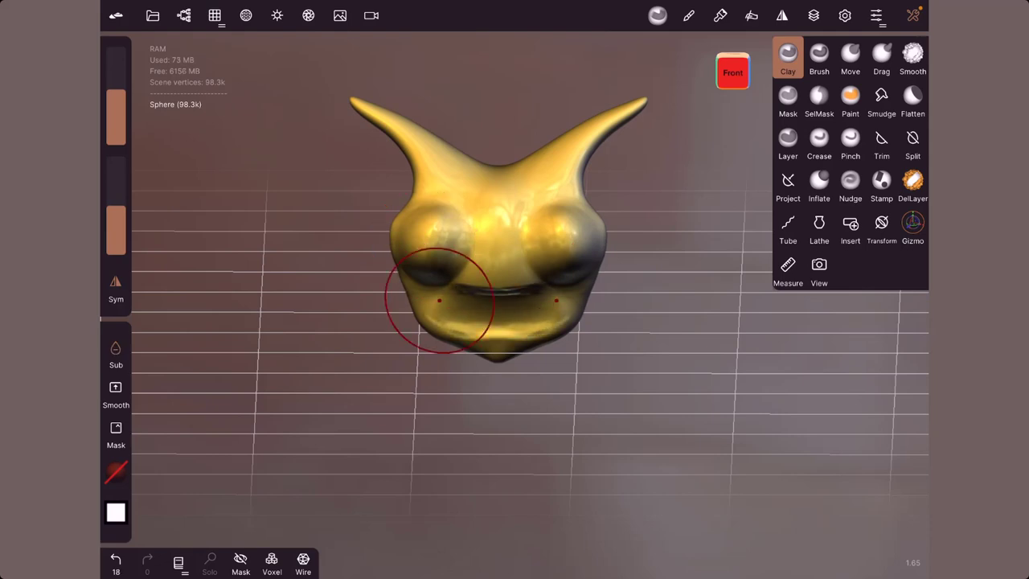
{"action": "left_click", "coordinate": [850, 54]}
{"action": "scroll", "coordinate": [483, 266], "scroll_direction": "up", "scroll_amount": 3}
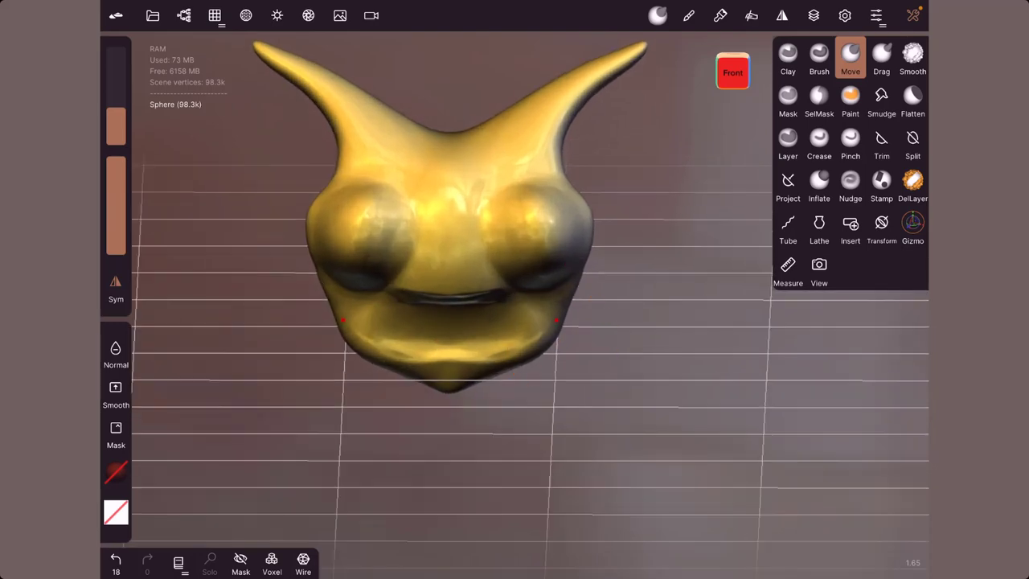
{"action": "mouse_move", "coordinate": [556, 321]}
{"action": "left_mouse_down"}
{"action": "mouse_move", "coordinate": [528, 333]}
{"action": "mouse_move", "coordinate": [528, 391]}
{"action": "mouse_move", "coordinate": [461, 402]}
{"action": "mouse_move", "coordinate": [446, 426]}
{"action": "left_mouse_up"}
{"action": "left_click_drag", "start_coordinate": [659, 450], "coordinate": [659, 402]}
{"action": "left_click_drag", "start_coordinate": [368, 390], "coordinate": [345, 354]}
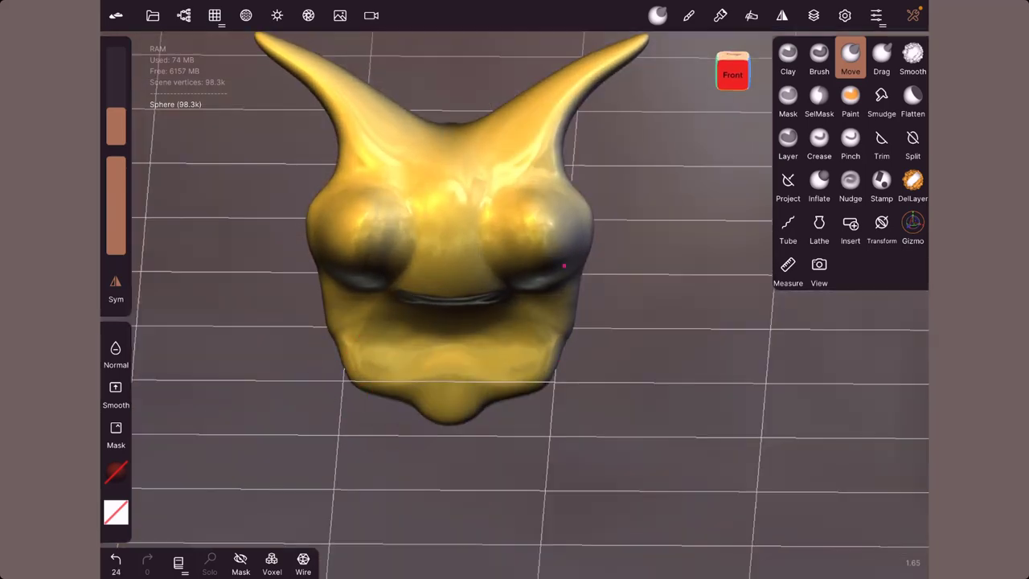
{"action": "mouse_move", "coordinate": [564, 265]}
{"action": "left_mouse_down"}
{"action": "mouse_move", "coordinate": [795, 432]}
{"action": "mouse_move", "coordinate": [712, 391]}
{"action": "mouse_move", "coordinate": [469, 364]}
{"action": "mouse_move", "coordinate": [603, 375]}
{"action": "left_mouse_up"}
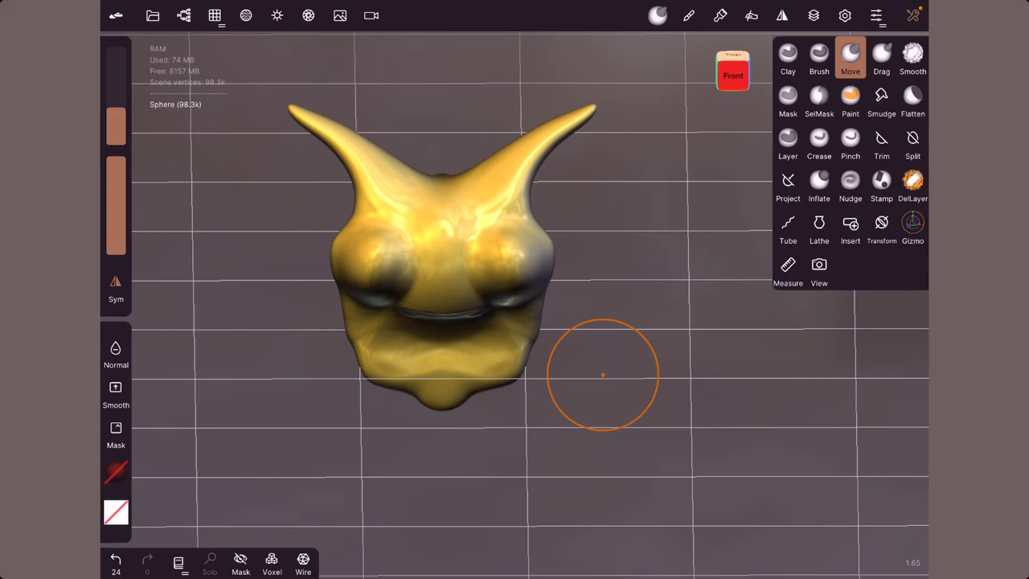
Apply the PXG_clay matcap to the head and orbit to a tilted side view.
{"action": "left_click", "coordinate": [278, 15]}
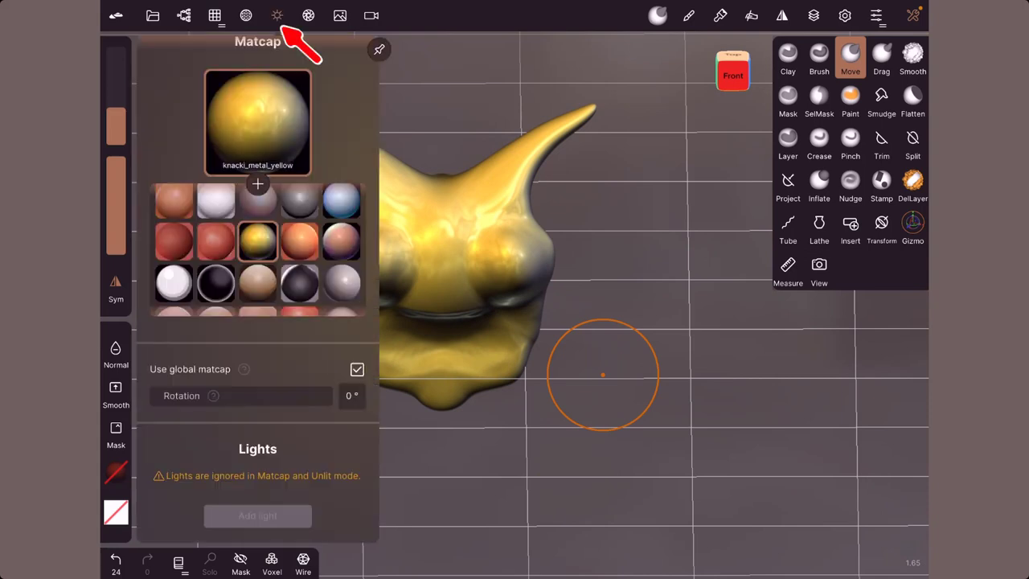
{"action": "scroll", "coordinate": [257, 249], "scroll_direction": "up", "scroll_amount": 1}
{"action": "left_click", "coordinate": [173, 235]}
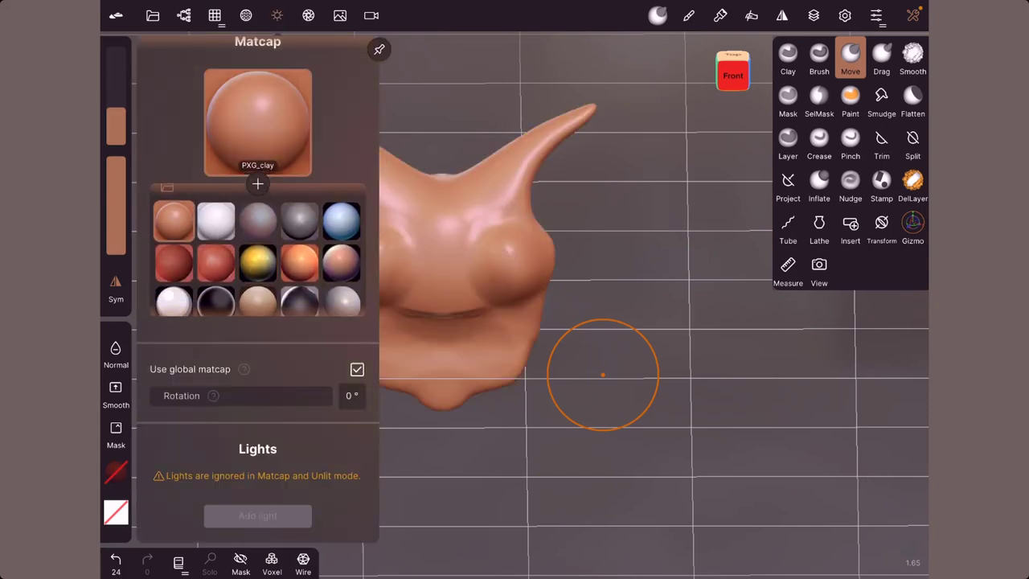
{"action": "left_click_drag", "start_coordinate": [603, 375], "coordinate": [571, 279]}
{"action": "mouse_move", "coordinate": [611, 354]}
{"action": "left_mouse_down"}
{"action": "mouse_move", "coordinate": [733, 386]}
{"action": "mouse_move", "coordinate": [558, 309]}
{"action": "left_mouse_up"}
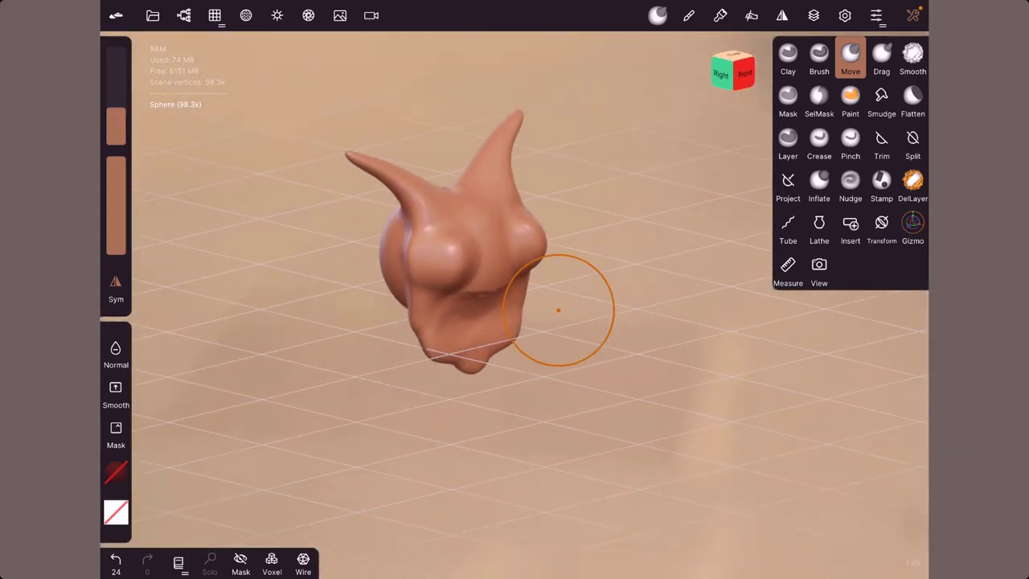
Switch the head's shading from matcap to PBR.
{"action": "left_click", "coordinate": [277, 15]}
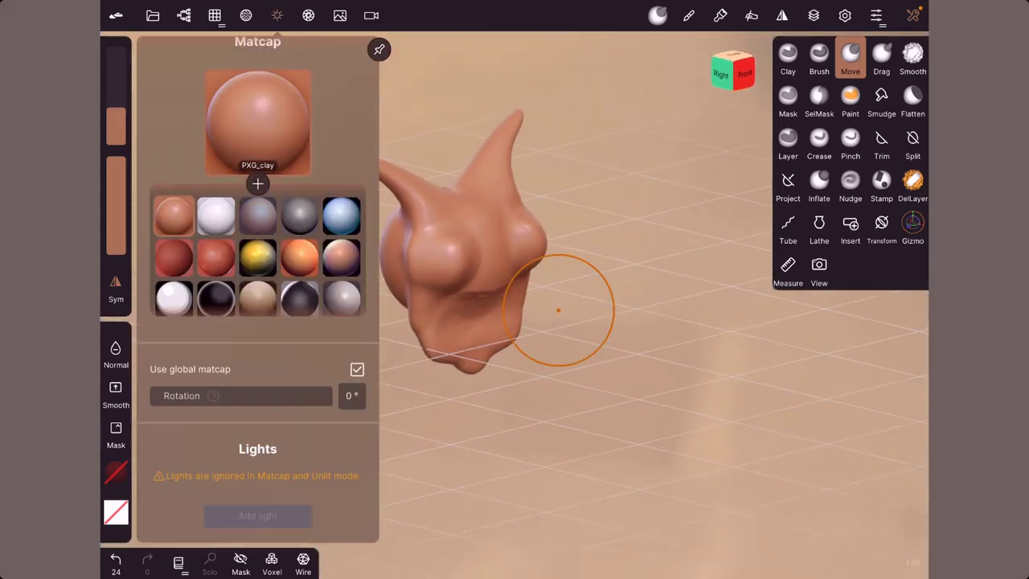
{"action": "scroll", "coordinate": [257, 290], "scroll_direction": "up", "scroll_amount": 3}
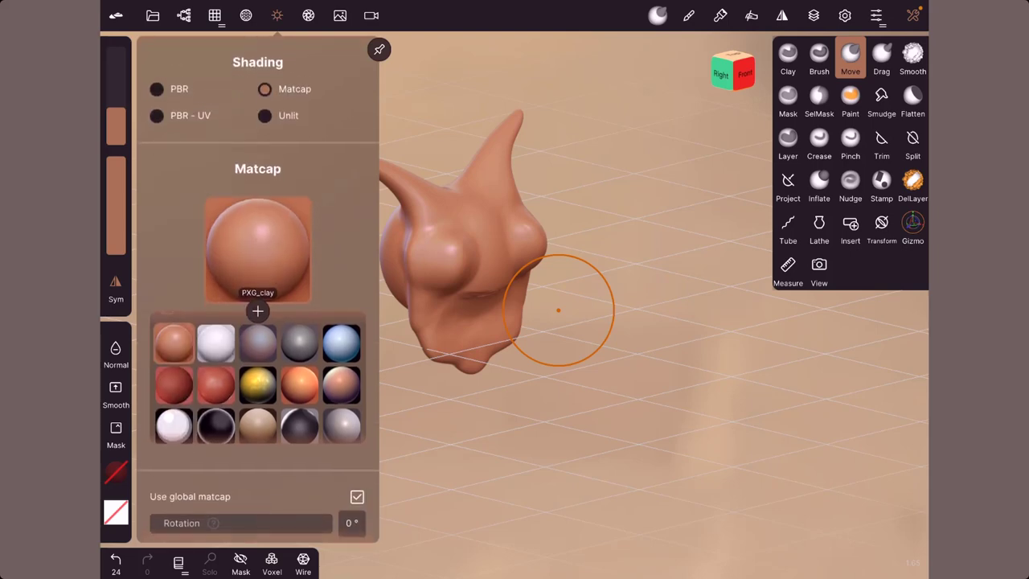
{"action": "left_click", "coordinate": [156, 89]}
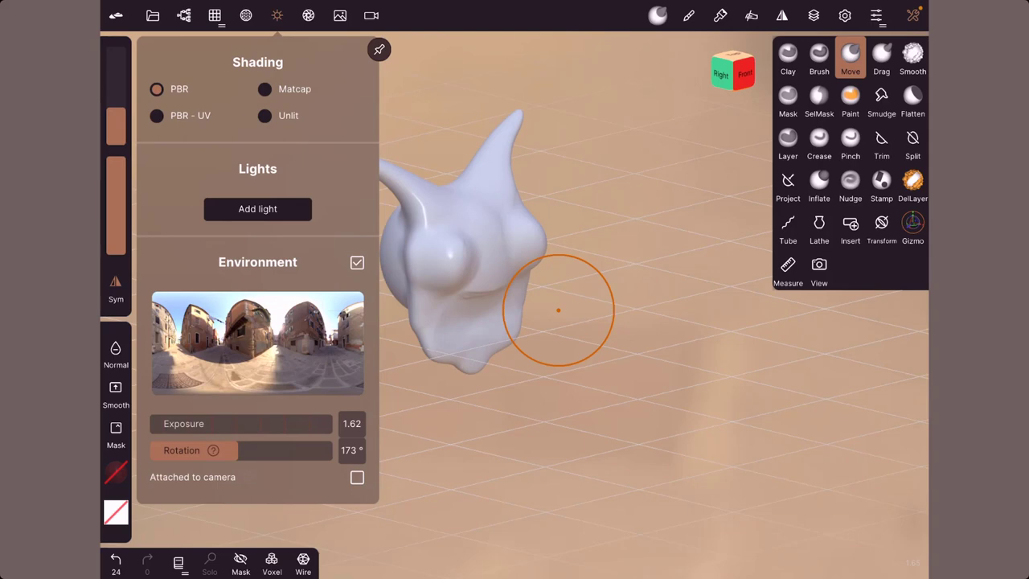
Return to Matcap shading and cycle through clay_red, pink, metal_putty and rainbow zNormal matcaps.
{"action": "left_click", "coordinate": [265, 88]}
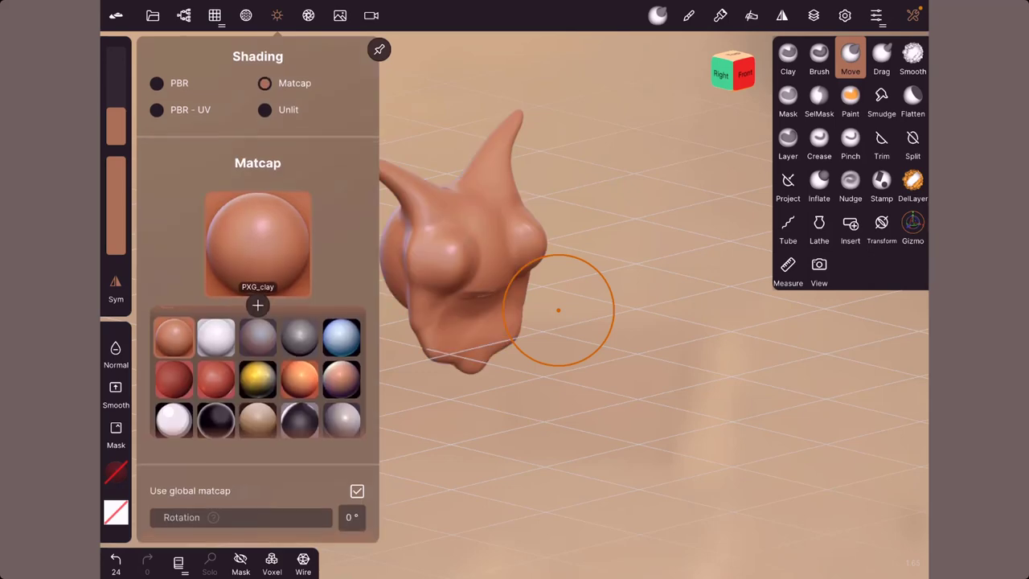
{"action": "left_click", "coordinate": [257, 338]}
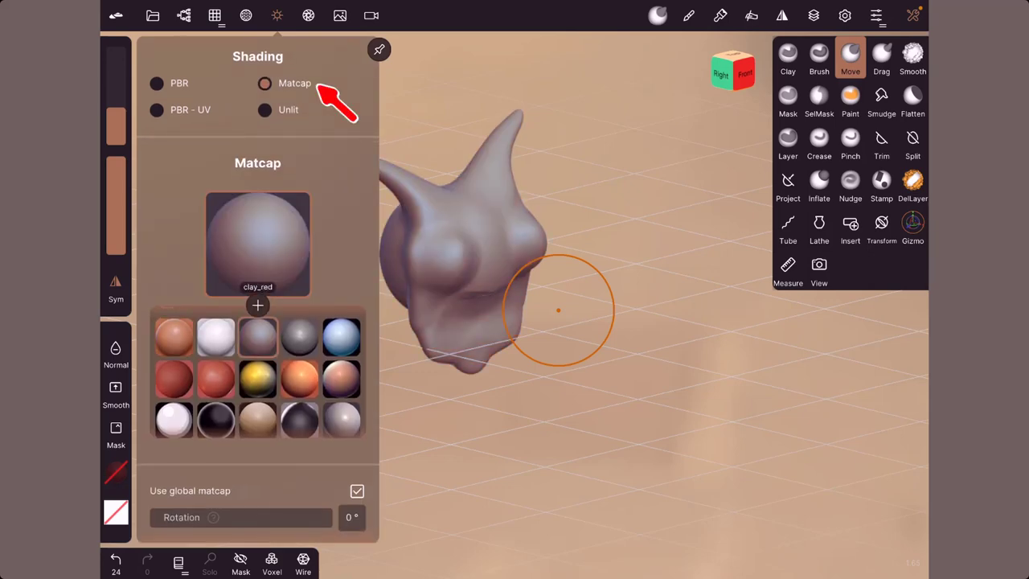
{"action": "scroll", "coordinate": [257, 370], "scroll_direction": "down", "scroll_amount": 2}
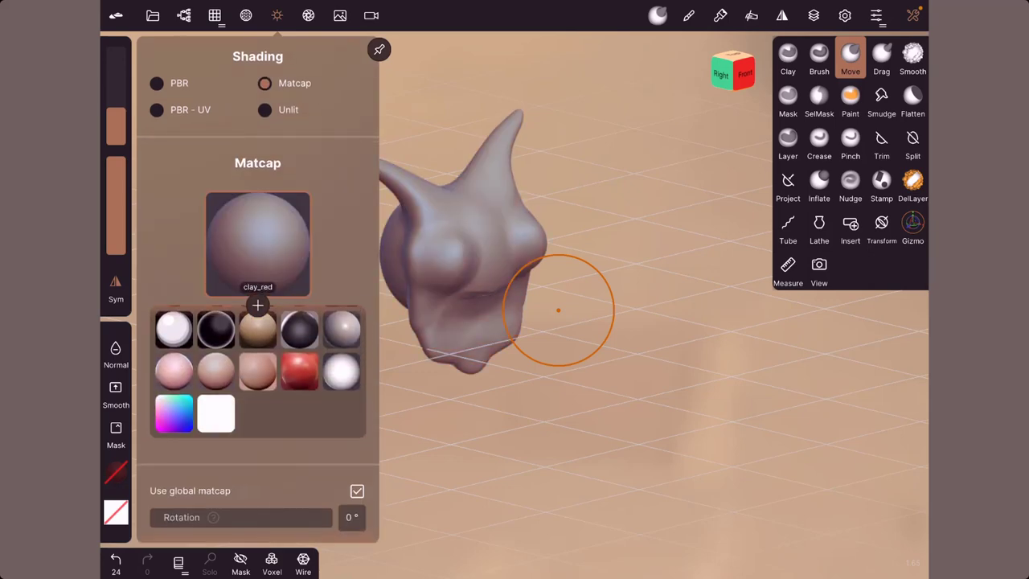
{"action": "left_click", "coordinate": [258, 370]}
{"action": "left_click", "coordinate": [174, 370]}
{"action": "left_click", "coordinate": [299, 325]}
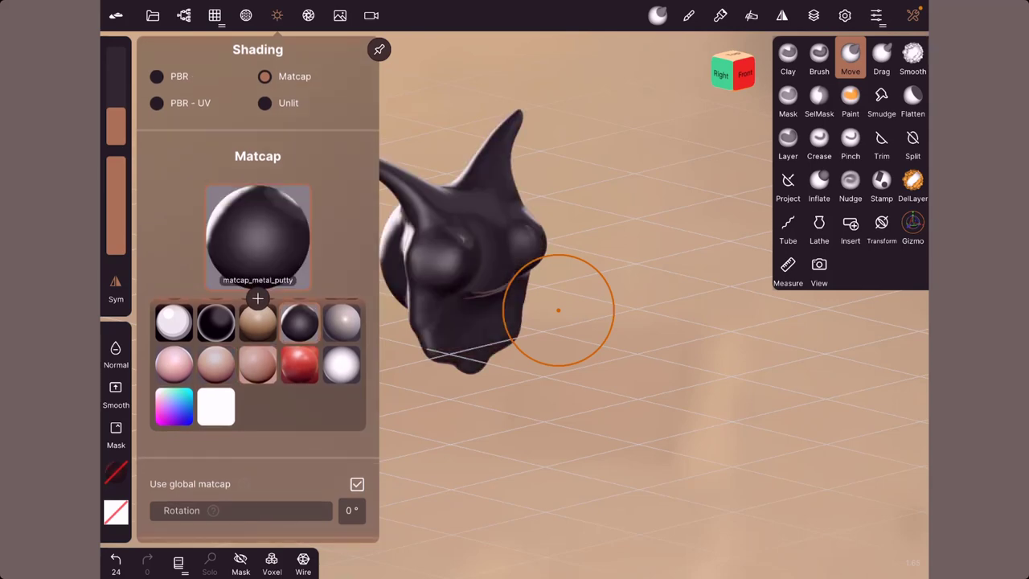
{"action": "left_click", "coordinate": [174, 407]}
Orbit around the head to inspect it, checking the material and shading settings.
{"action": "left_click", "coordinate": [276, 15]}
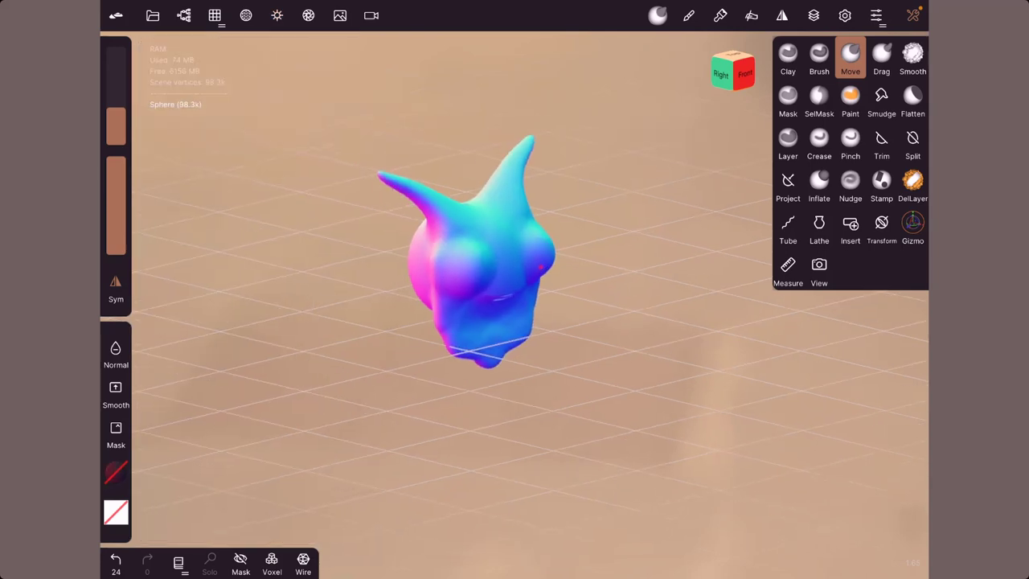
{"action": "scroll", "coordinate": [616, 322], "scroll_direction": "up", "scroll_amount": 5}
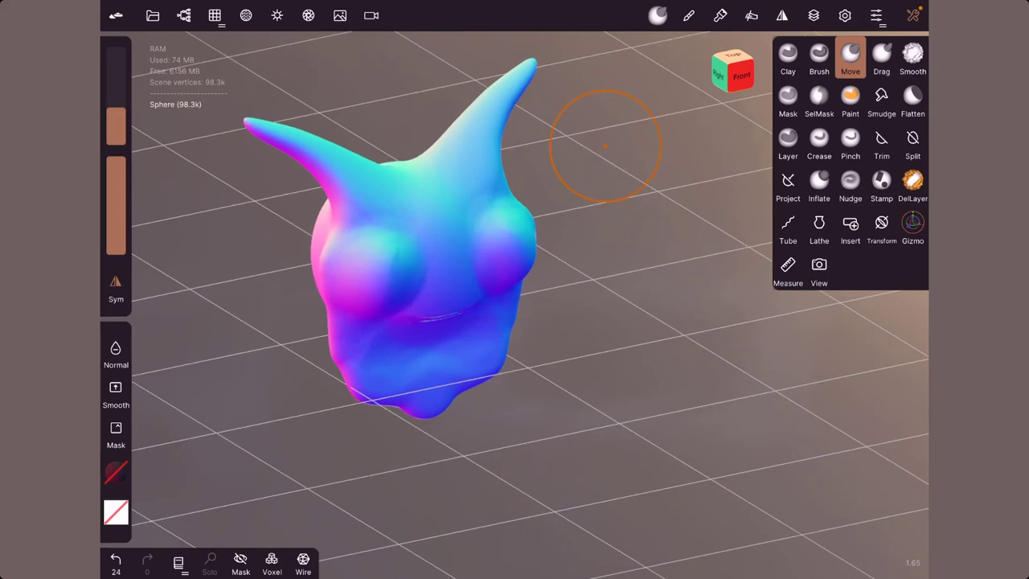
{"action": "left_click_drag", "start_coordinate": [605, 146], "coordinate": [560, 324]}
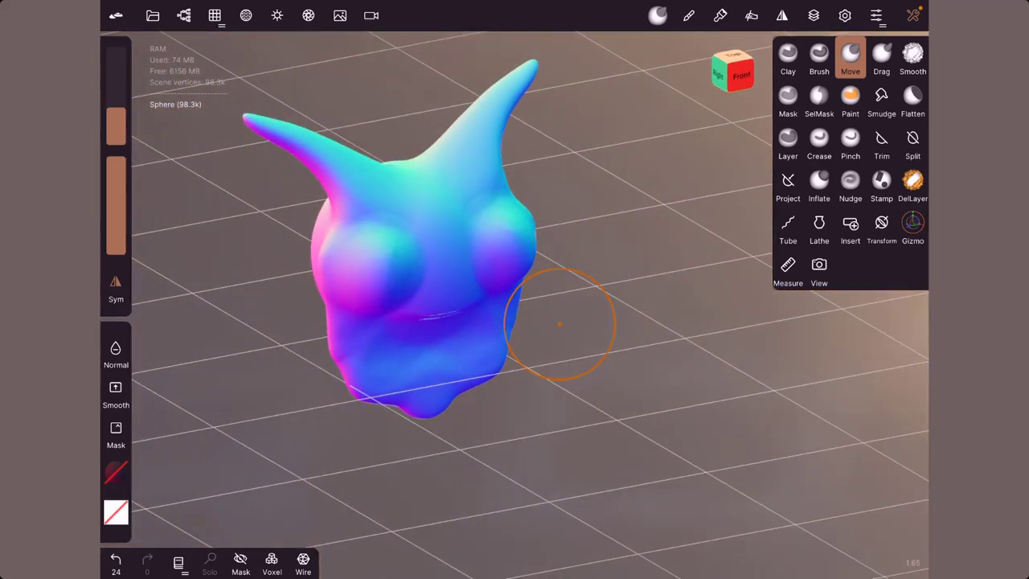
{"action": "left_click", "coordinate": [246, 15]}
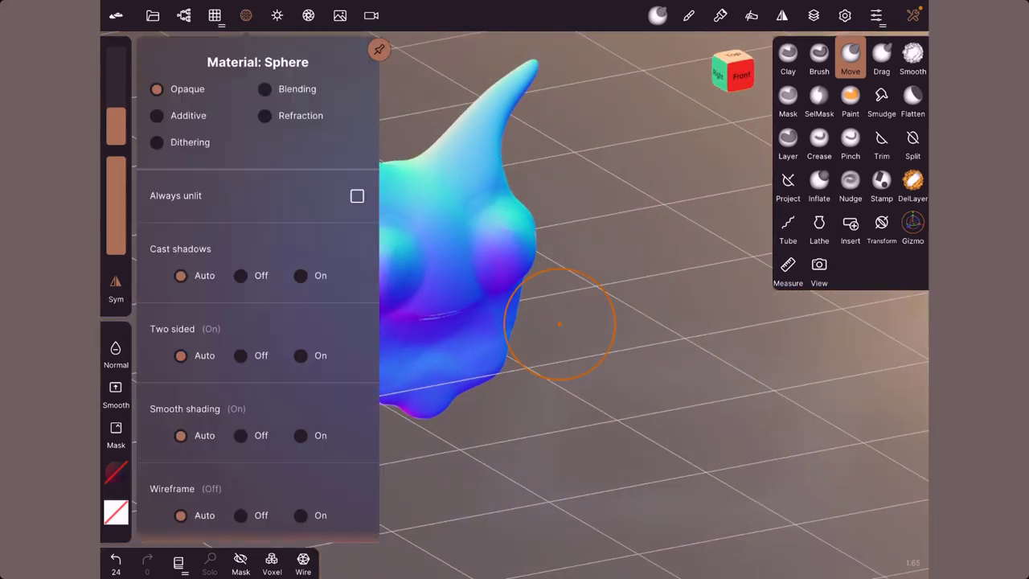
{"action": "left_click", "coordinate": [276, 16]}
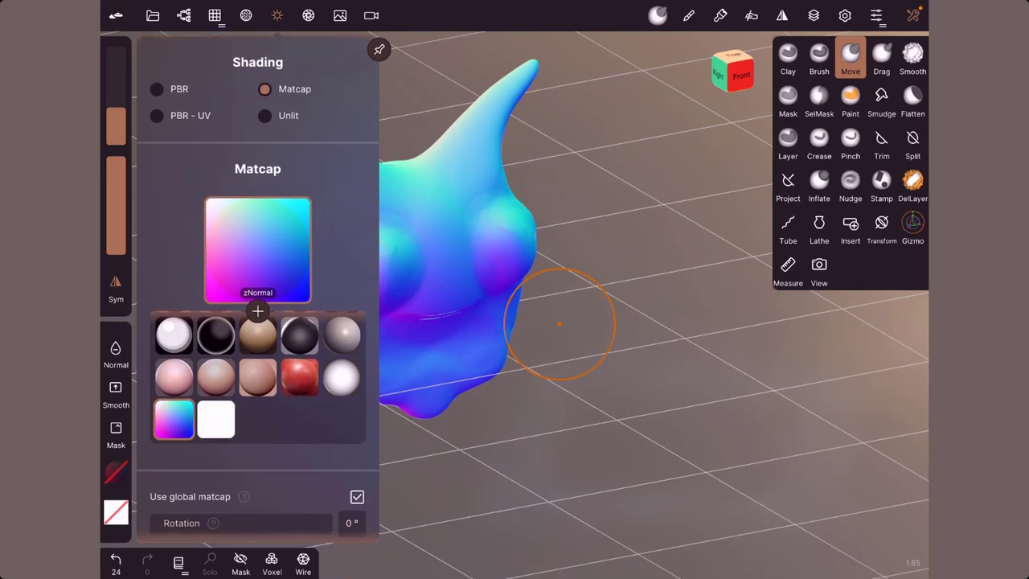
{"action": "left_click_drag", "start_coordinate": [559, 324], "coordinate": [598, 305]}
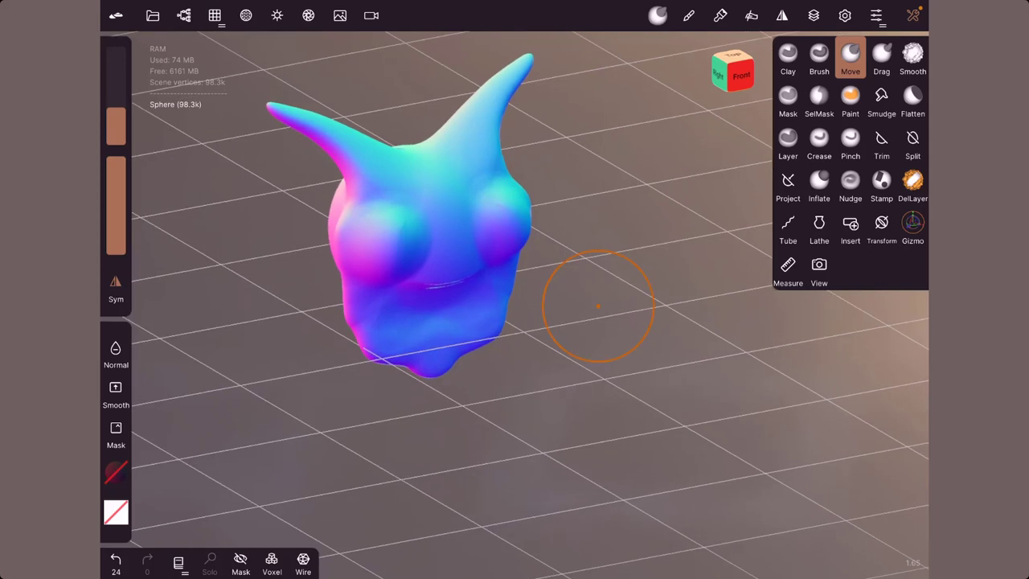
Try matcap_black_stone, then apply knacki_toon and orbit to inspect the head.
{"action": "left_click", "coordinate": [277, 16]}
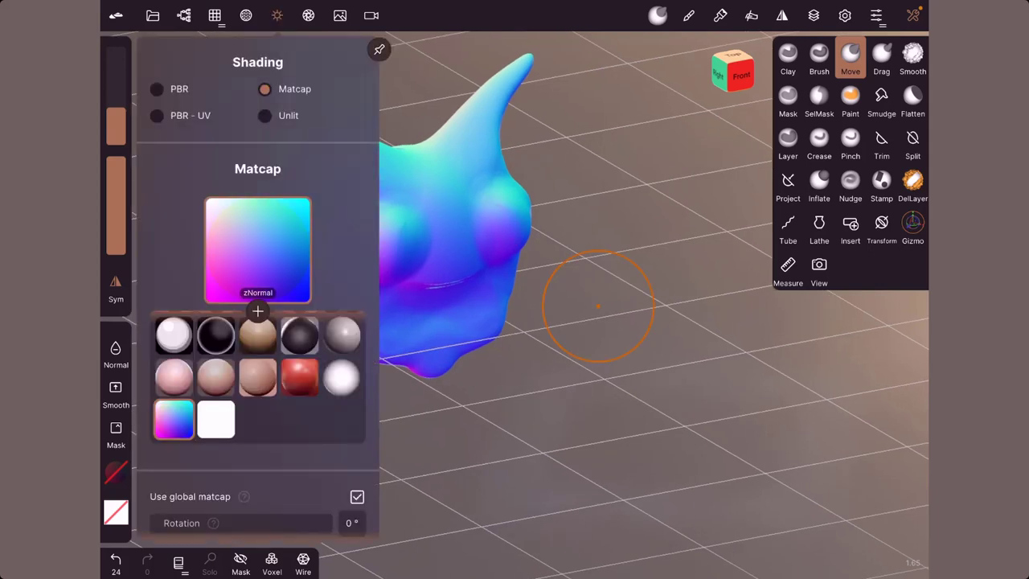
{"action": "left_click", "coordinate": [215, 335]}
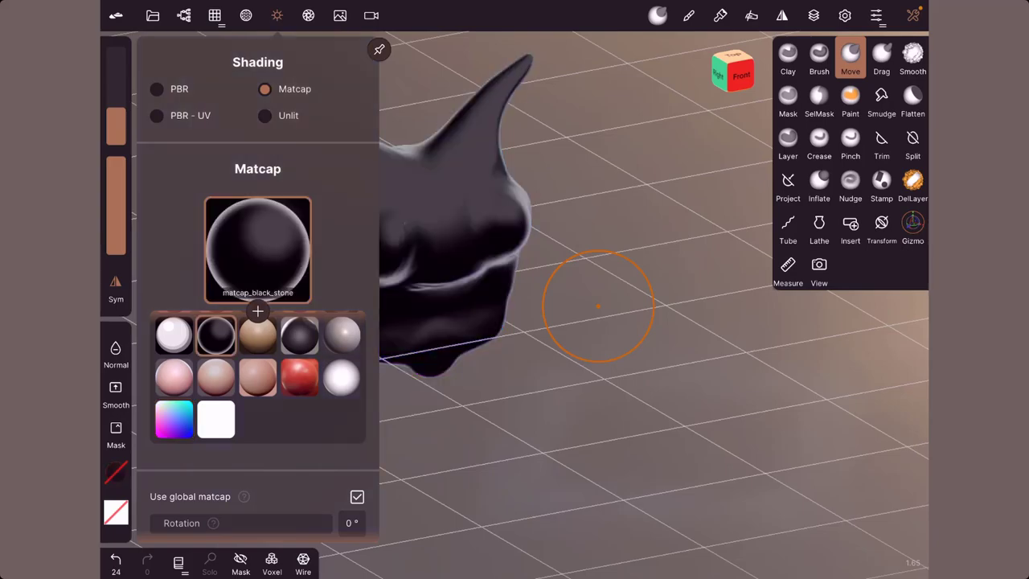
{"action": "left_click", "coordinate": [174, 335]}
{"action": "left_click_drag", "start_coordinate": [598, 306], "coordinate": [516, 242]}
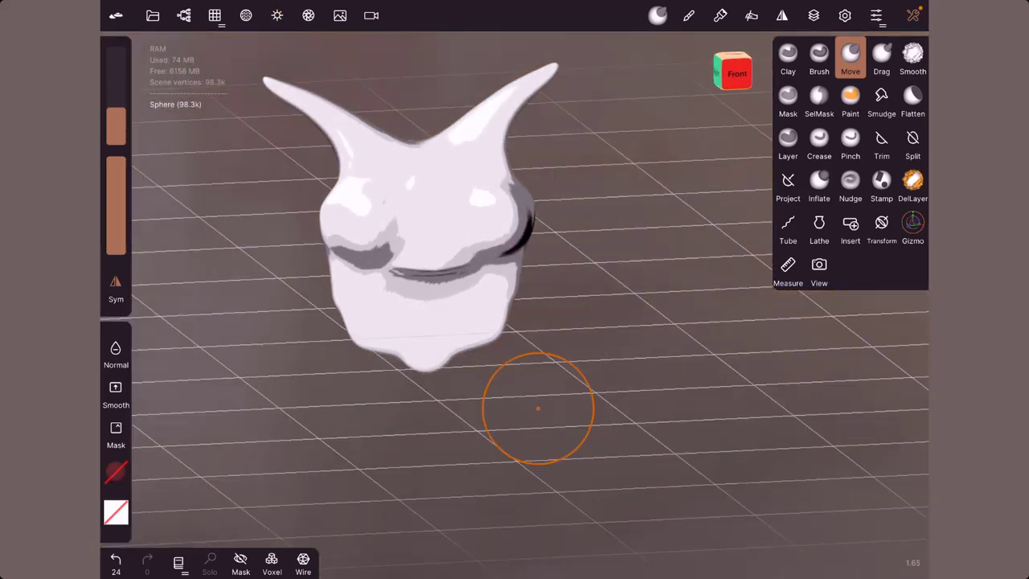
{"action": "left_click_drag", "start_coordinate": [538, 409], "coordinate": [516, 243]}
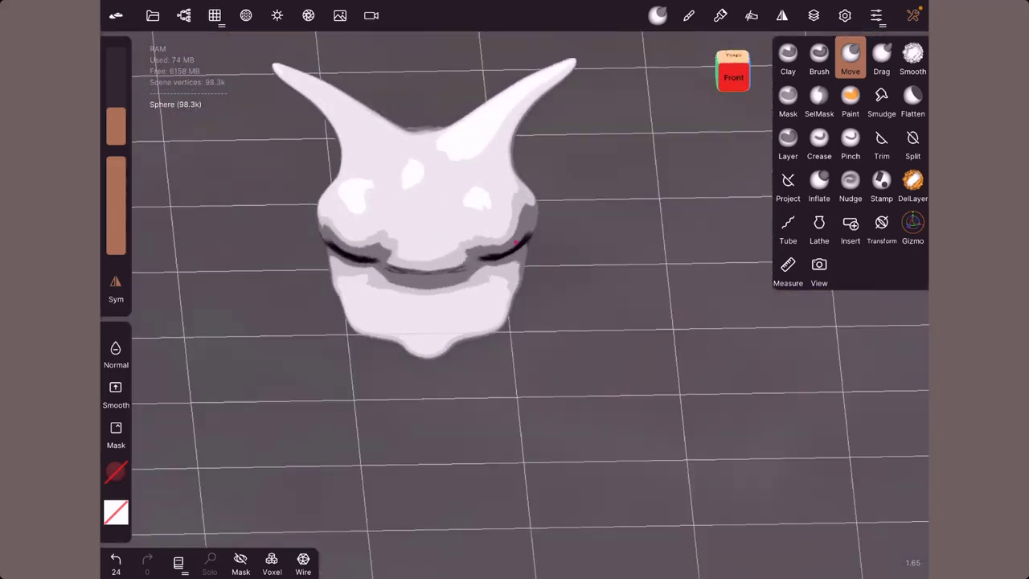
{"action": "mouse_move", "coordinate": [515, 402]}
{"action": "left_mouse_down"}
{"action": "mouse_move", "coordinate": [563, 362]}
{"action": "mouse_move", "coordinate": [515, 344]}
{"action": "left_mouse_up"}
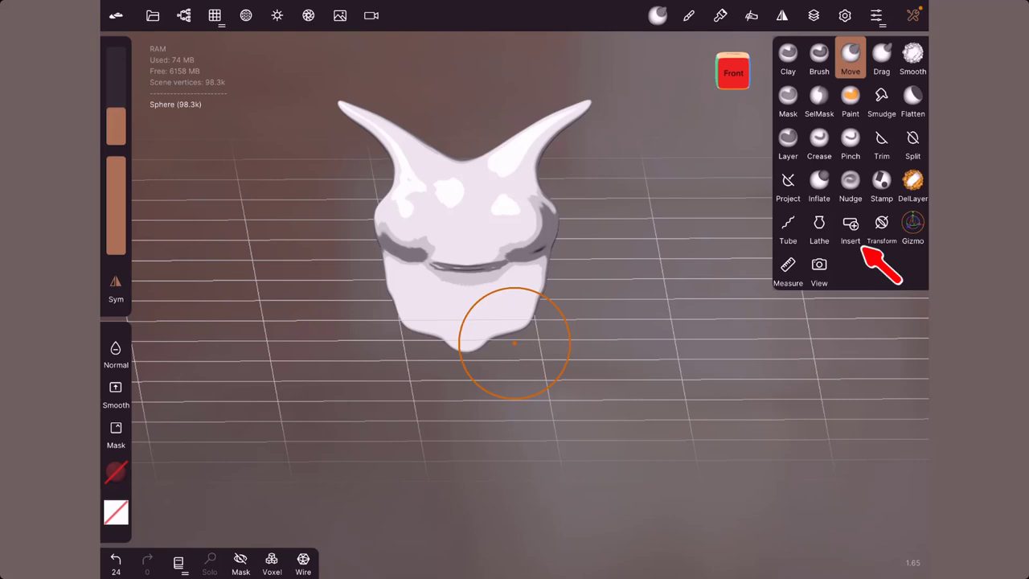
Insert a cylinder, slide it right of the head, validate it, then reselect the cylinder.
{"action": "left_click", "coordinate": [850, 227]}
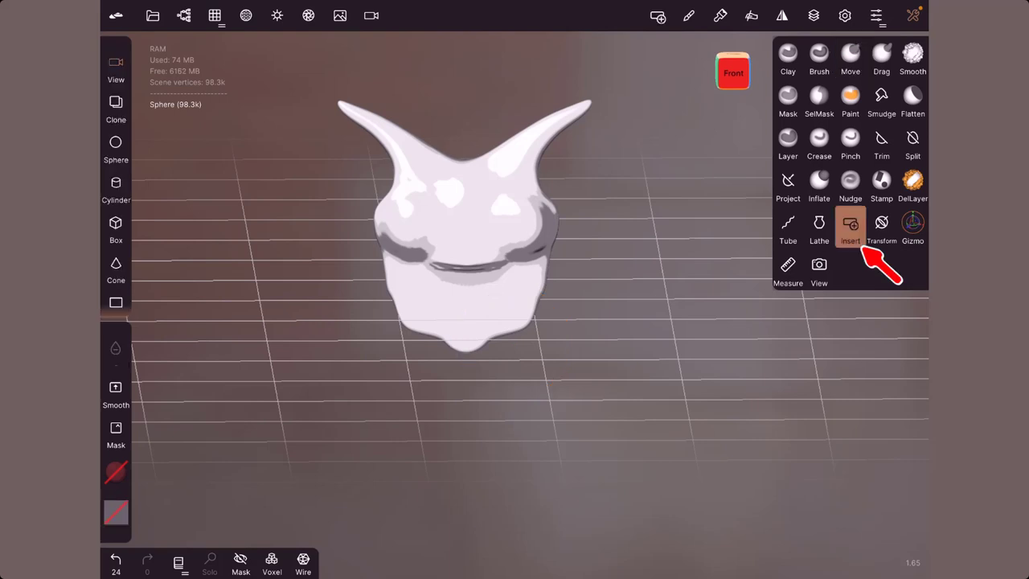
{"action": "left_click", "coordinate": [183, 15]}
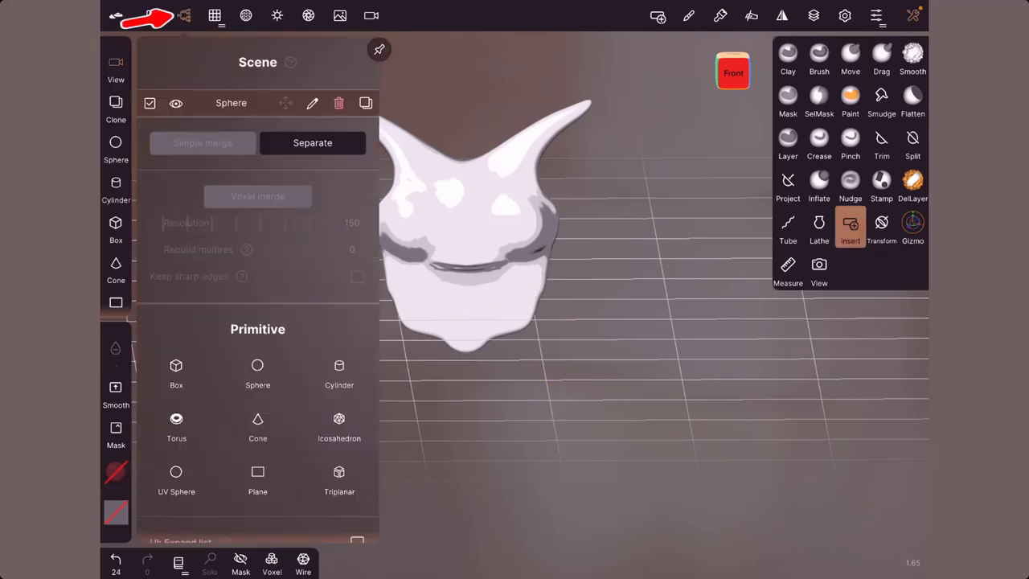
{"action": "left_click", "coordinate": [340, 370]}
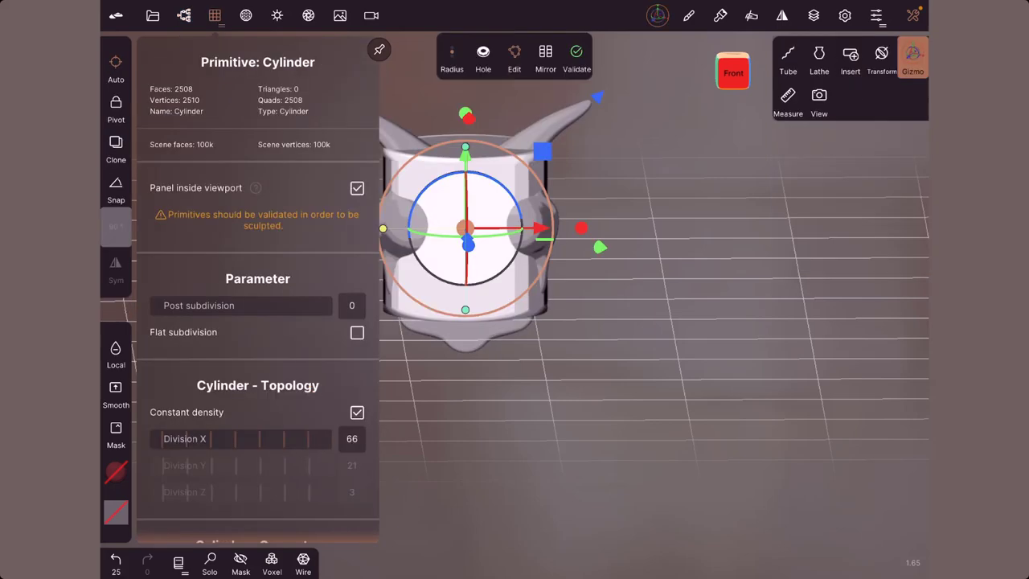
{"action": "left_click_drag", "start_coordinate": [538, 229], "coordinate": [760, 228]}
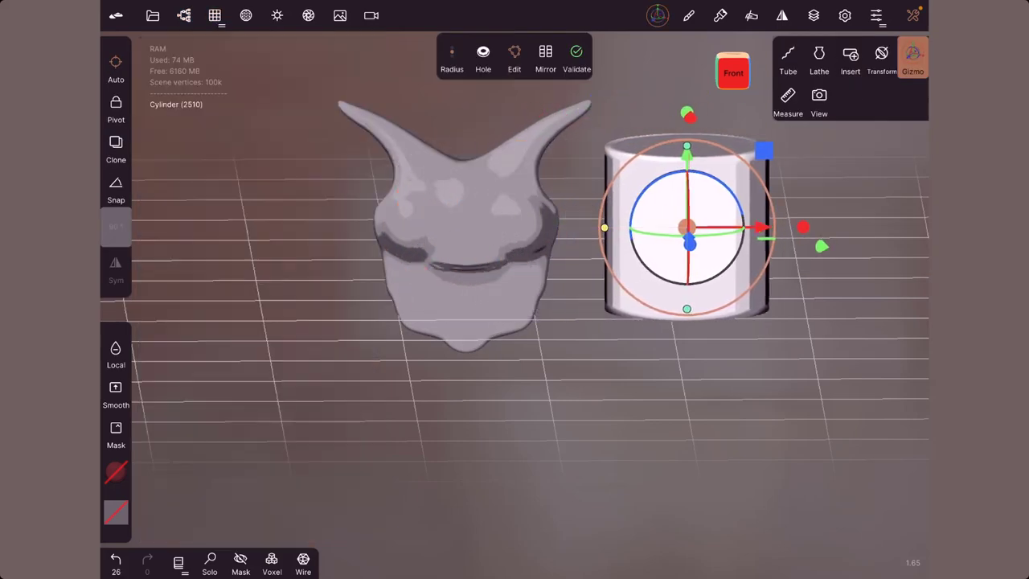
{"action": "left_click", "coordinate": [577, 57]}
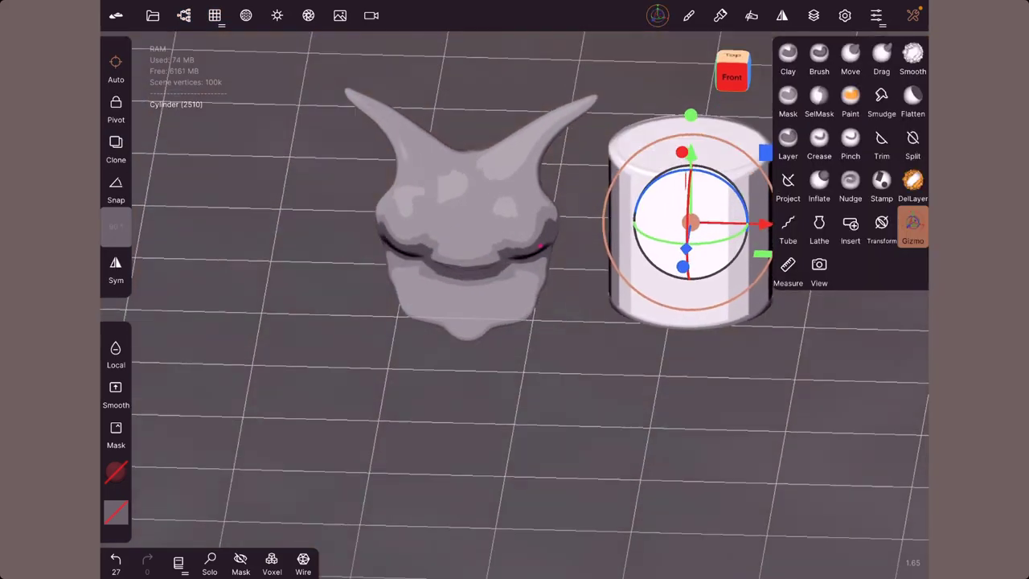
{"action": "mouse_move", "coordinate": [514, 402]}
{"action": "left_mouse_down"}
{"action": "mouse_move", "coordinate": [491, 451]}
{"action": "mouse_move", "coordinate": [390, 427]}
{"action": "left_mouse_up"}
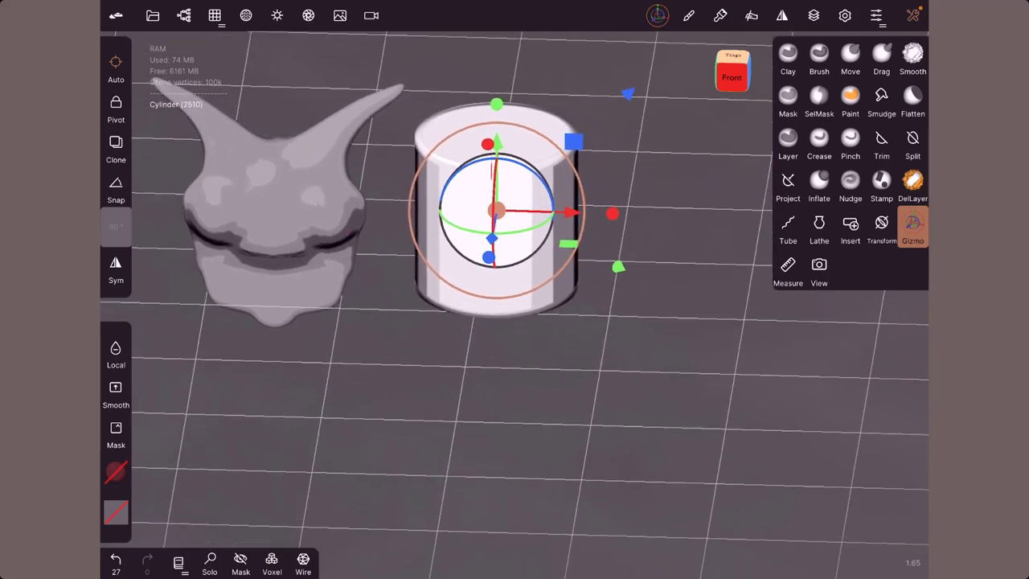
{"action": "left_click", "coordinate": [273, 205]}
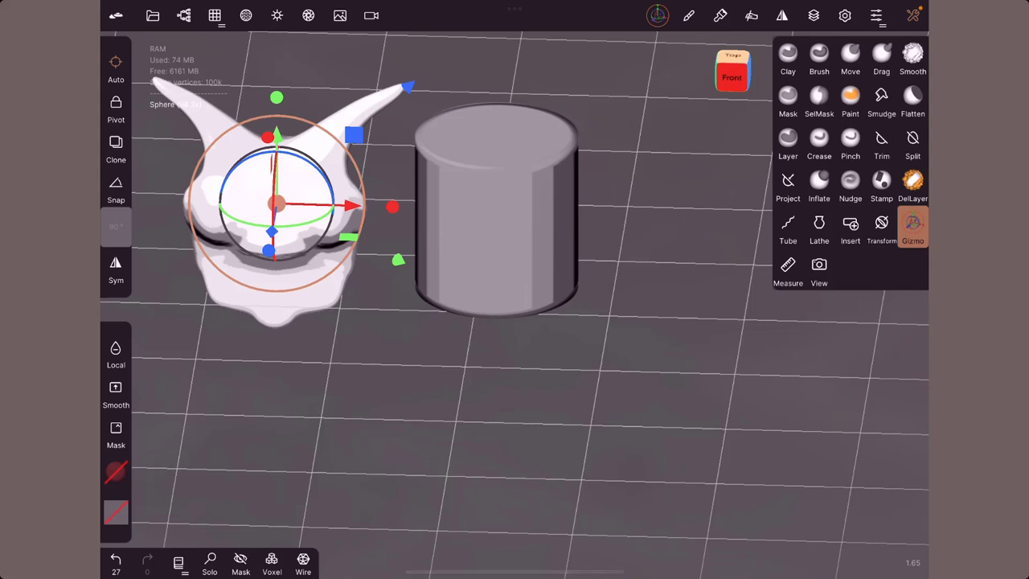
{"action": "left_click", "coordinate": [511, 213]}
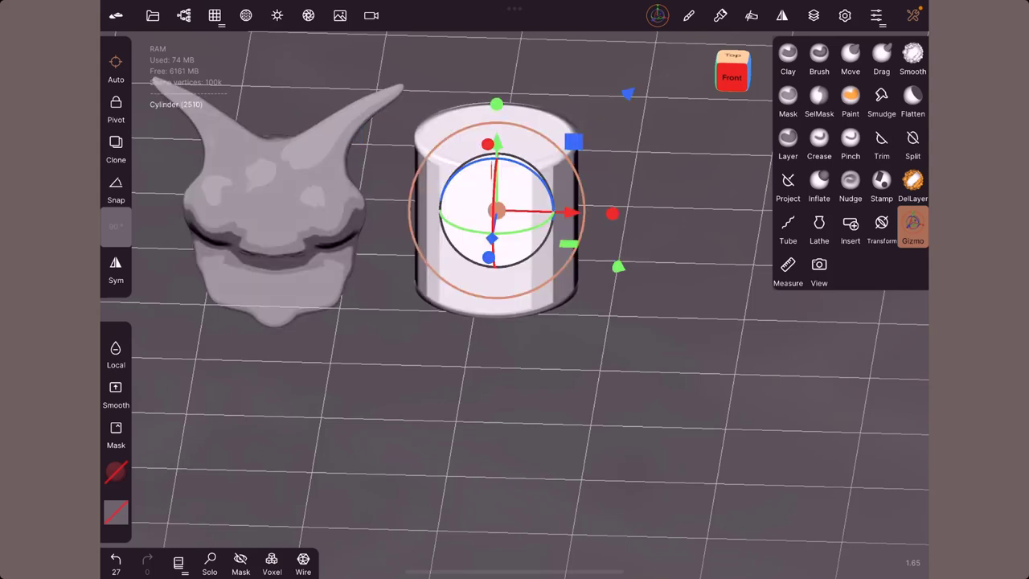
Turn off Use global matcap for the cylinder and give it the wax_red matcap.
{"action": "left_click", "coordinate": [276, 15]}
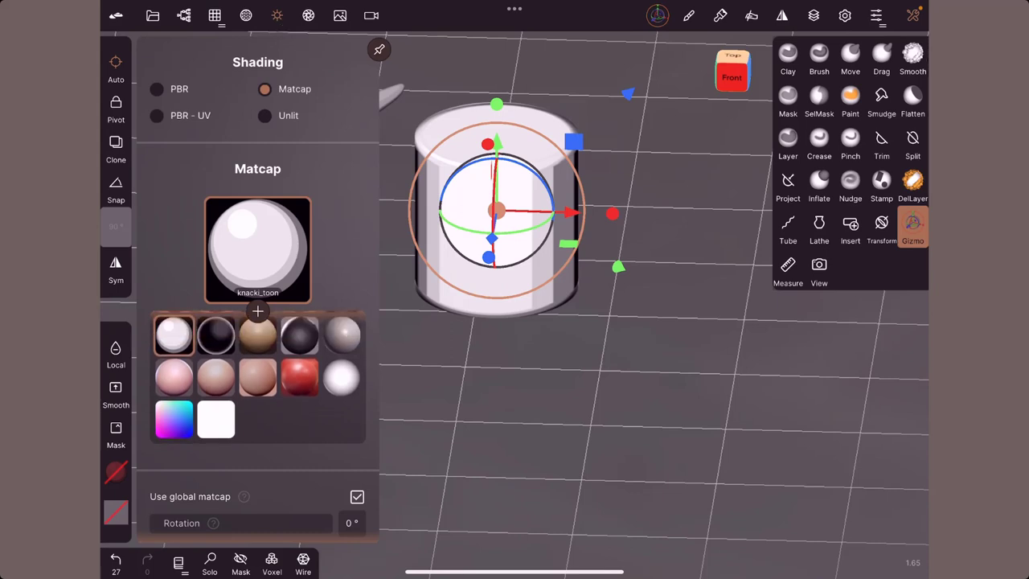
{"action": "scroll", "coordinate": [257, 322], "scroll_direction": "down", "scroll_amount": 2}
{"action": "scroll", "coordinate": [257, 321], "scroll_direction": "down", "scroll_amount": 2}
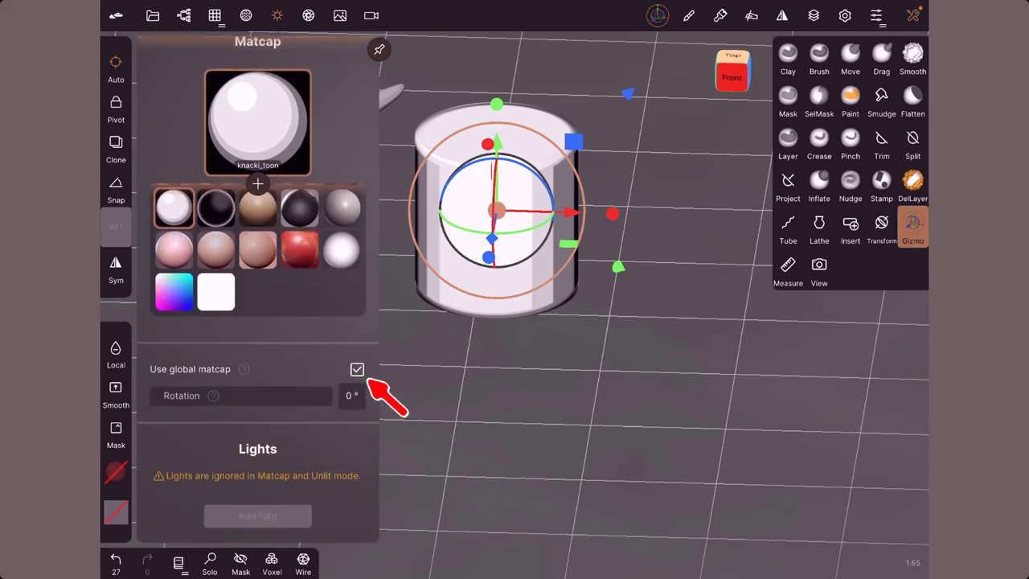
{"action": "left_click", "coordinate": [357, 369]}
{"action": "left_click", "coordinate": [299, 250]}
{"action": "left_click_drag", "start_coordinate": [643, 402], "coordinate": [692, 427]}
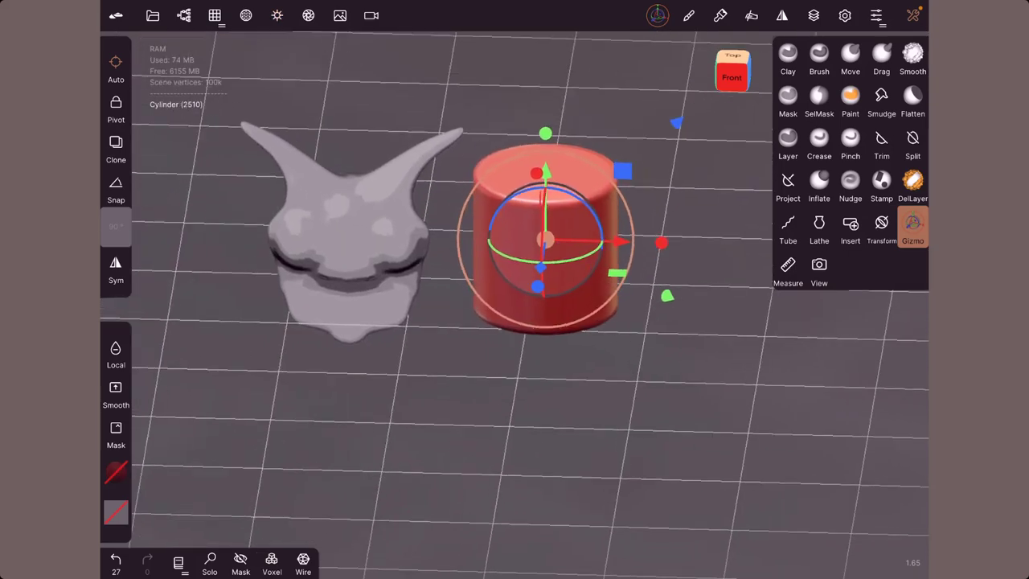
Snap to a front view and give the cylinder the knacki_metal_yellow matcap.
{"action": "left_click", "coordinate": [346, 242]}
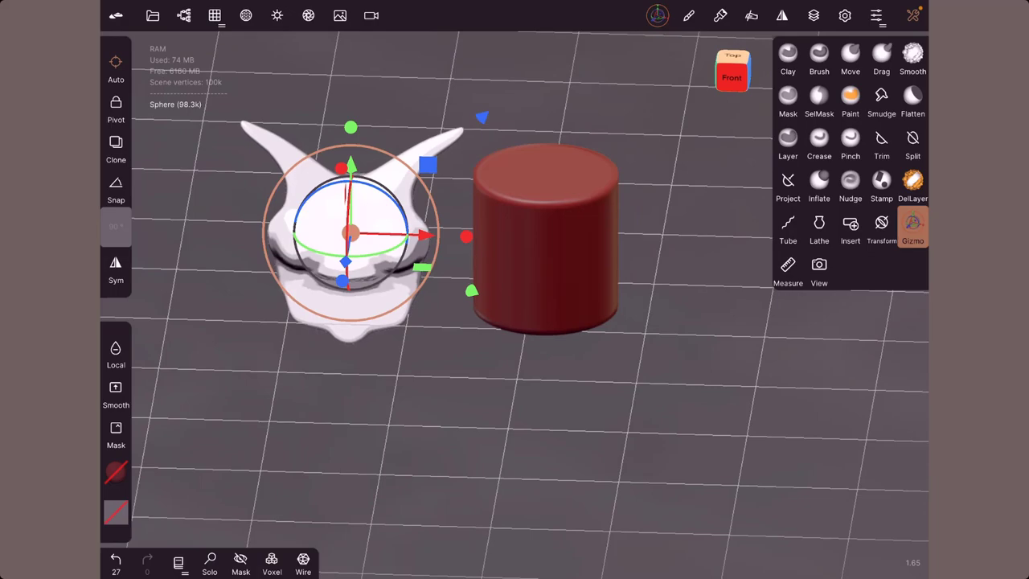
{"action": "left_click_drag", "start_coordinate": [643, 443], "coordinate": [522, 418]}
{"action": "left_click", "coordinate": [746, 69]}
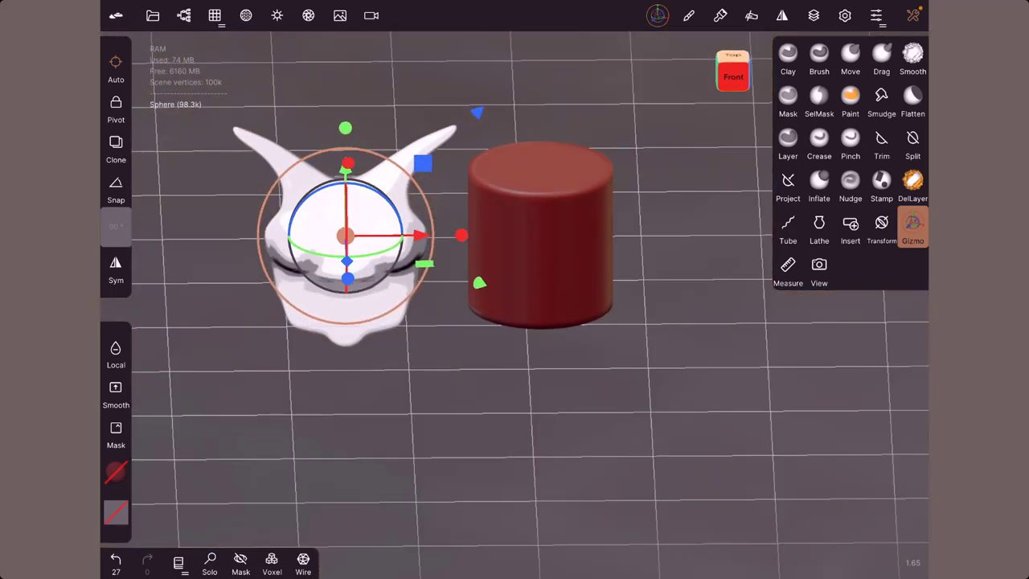
{"action": "left_click", "coordinate": [540, 233]}
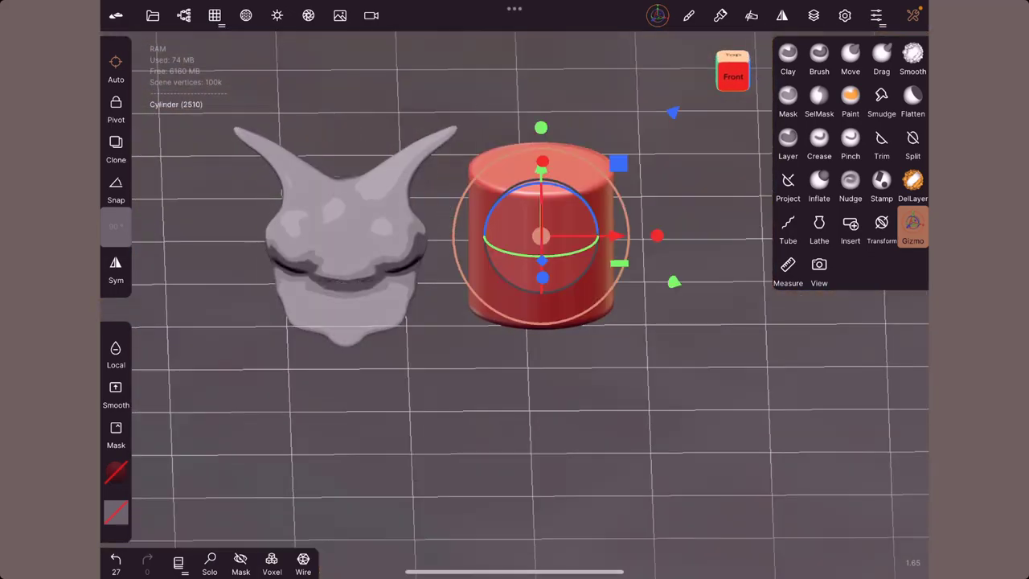
{"action": "left_click", "coordinate": [277, 15]}
{"action": "scroll", "coordinate": [257, 249], "scroll_direction": "up", "scroll_amount": 2}
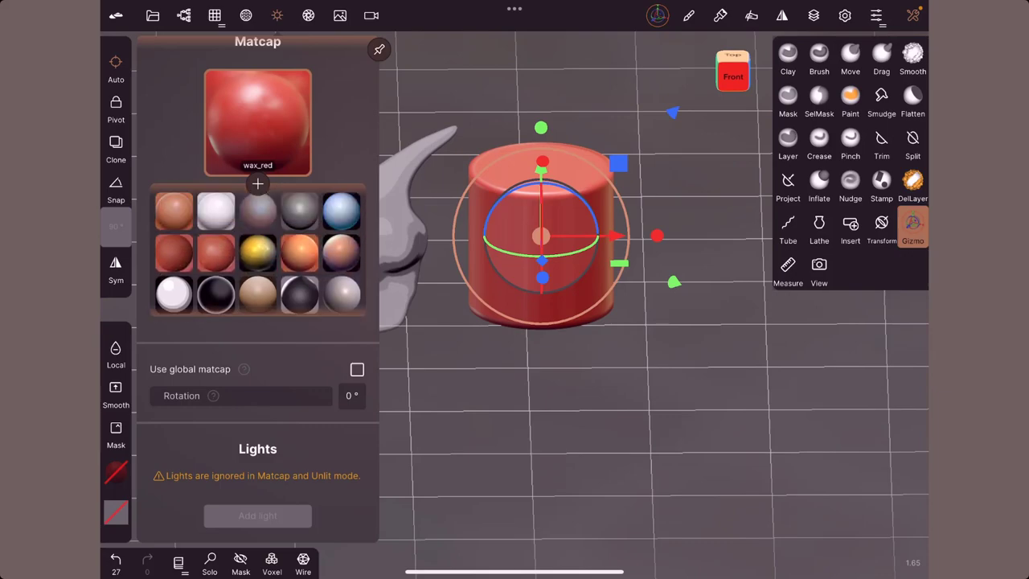
{"action": "left_click", "coordinate": [257, 259]}
{"action": "left_click", "coordinate": [643, 442]}
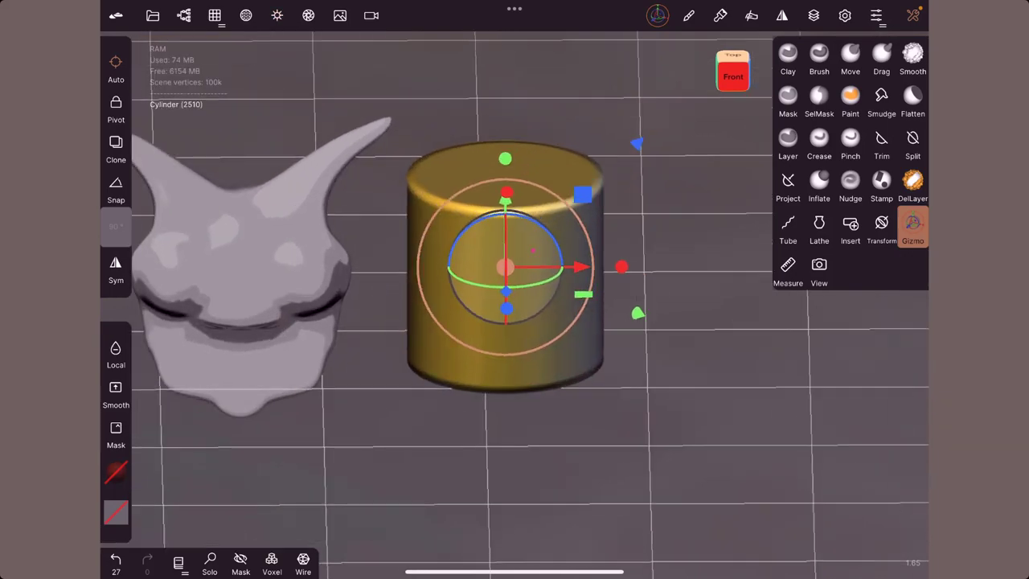
{"action": "mouse_move", "coordinate": [643, 442]}
{"action": "left_mouse_down"}
{"action": "mouse_move", "coordinate": [643, 361]}
{"action": "mouse_move", "coordinate": [659, 515]}
{"action": "left_mouse_up"}
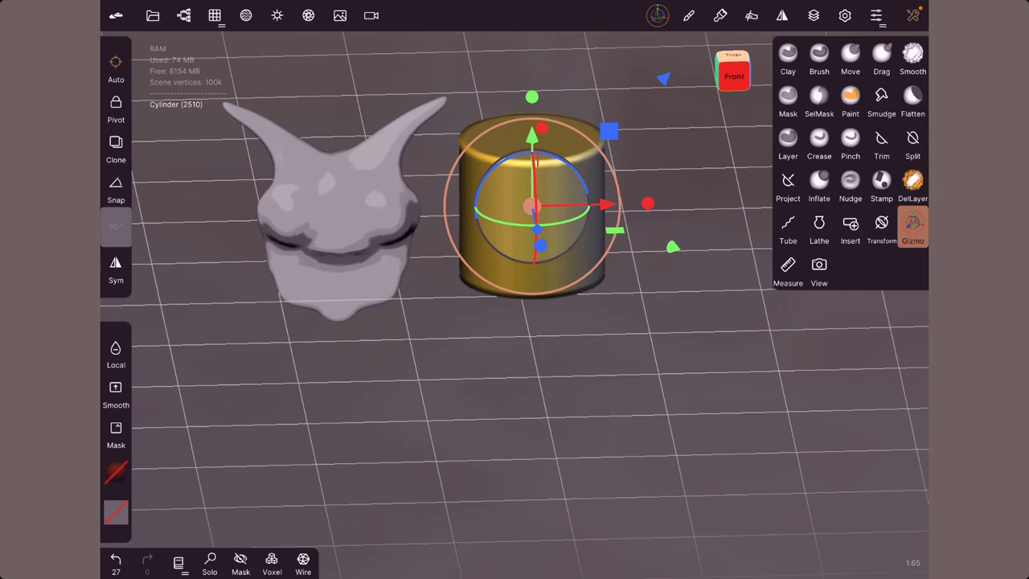
Reselect the cylinder and switch it to the knacki_toon matcap.
{"action": "left_click", "coordinate": [346, 207]}
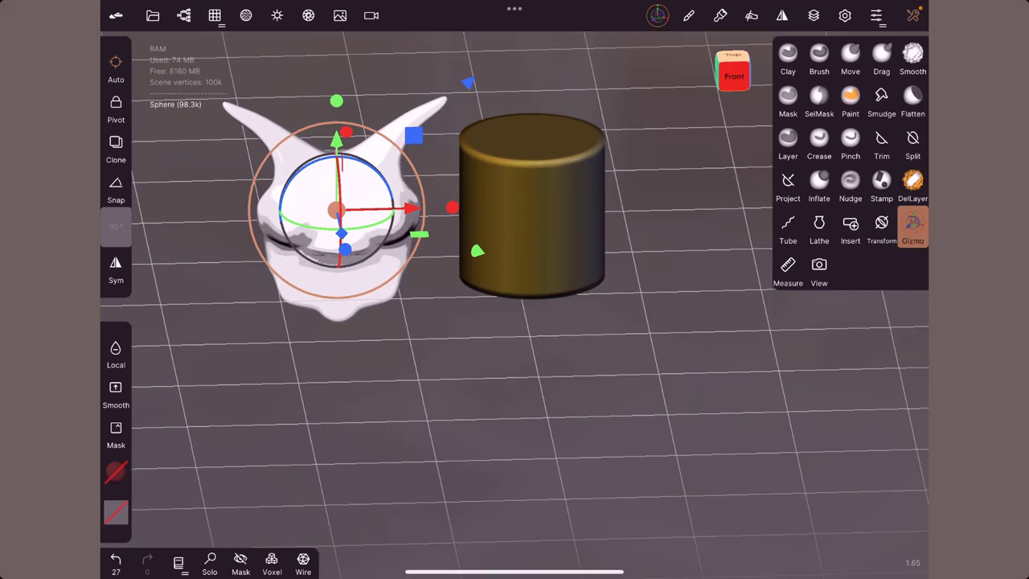
{"action": "left_click", "coordinate": [532, 209]}
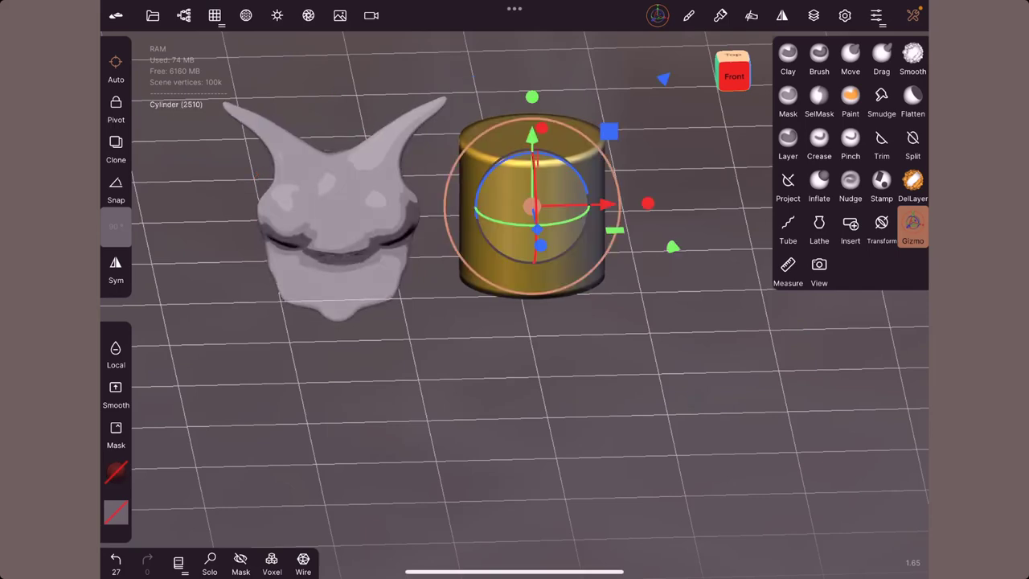
{"action": "left_click", "coordinate": [277, 15]}
{"action": "left_click", "coordinate": [173, 299]}
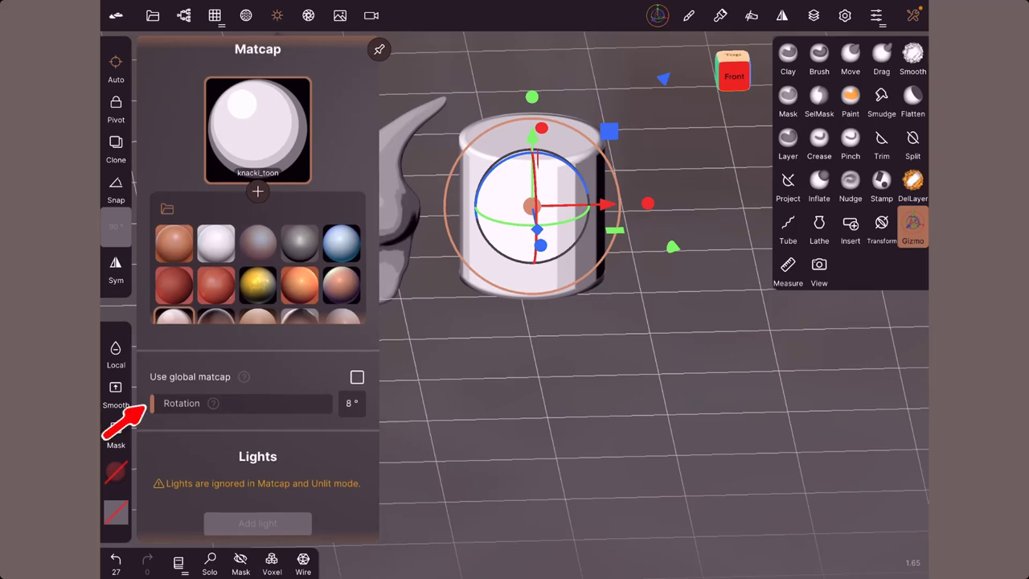
Drag the cylinder's Matcap Rotation to about 158°, then fine-tune it to 209°.
{"action": "left_click_drag", "start_coordinate": [154, 404], "coordinate": [231, 404]}
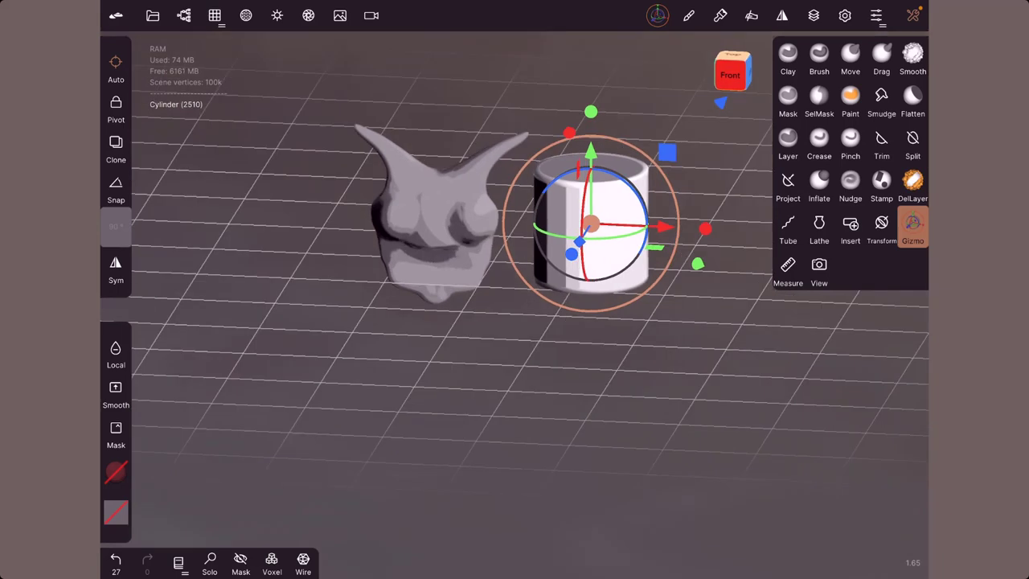
{"action": "left_click", "coordinate": [276, 15]}
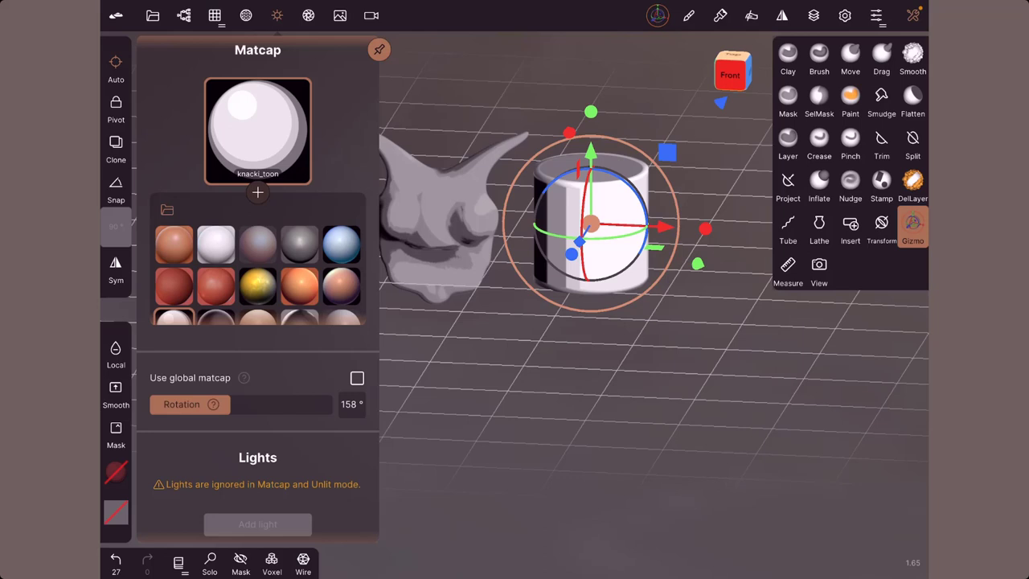
{"action": "mouse_move", "coordinate": [229, 404]}
{"action": "left_mouse_down"}
{"action": "mouse_move", "coordinate": [197, 404]}
{"action": "mouse_move", "coordinate": [289, 403]}
{"action": "mouse_move", "coordinate": [210, 403]}
{"action": "mouse_move", "coordinate": [256, 403]}
{"action": "left_mouse_up"}
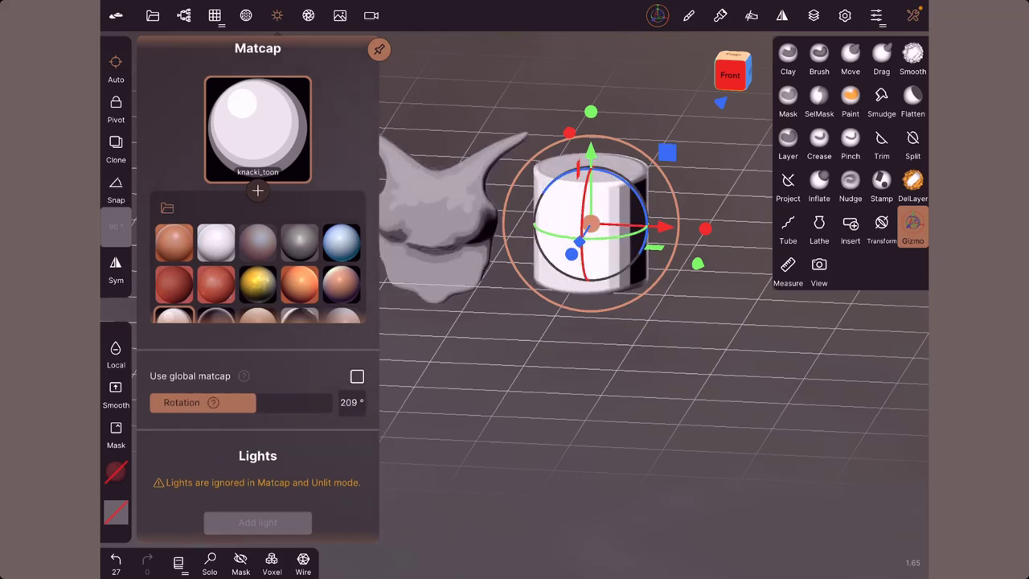